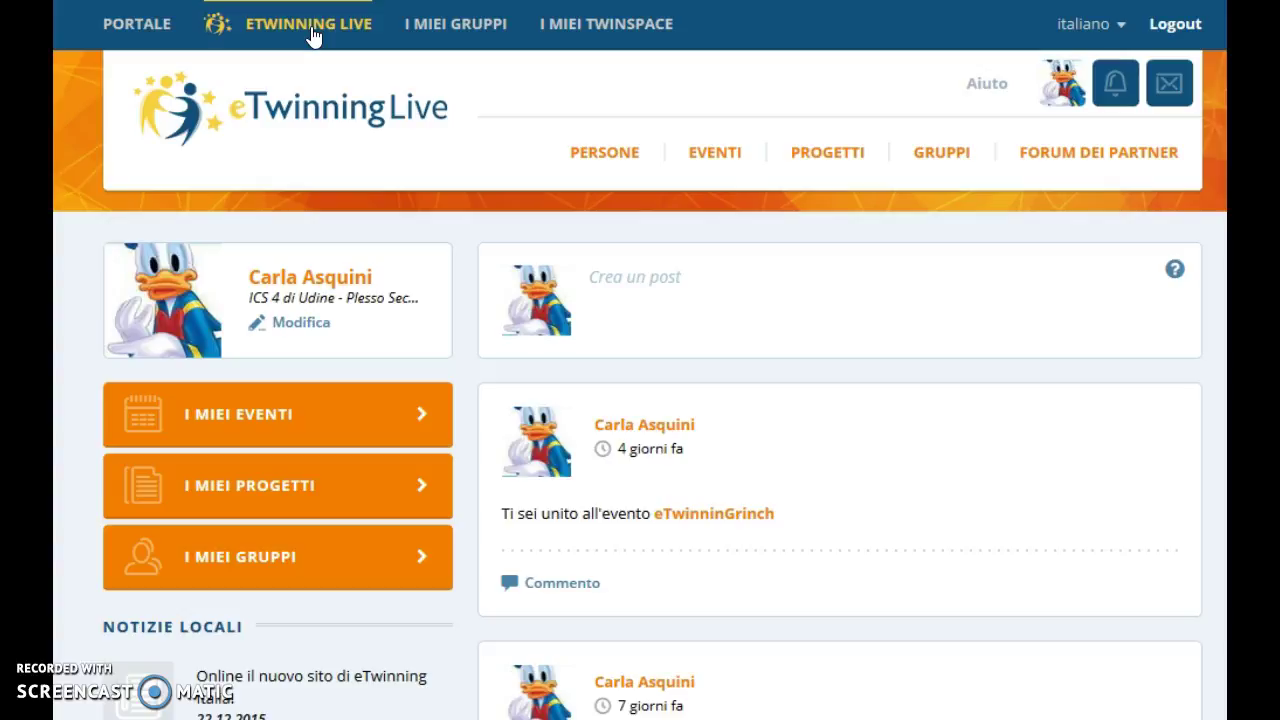
Open profile editing and expand the 'italiano' language list showing English and français
left_click(312, 321)
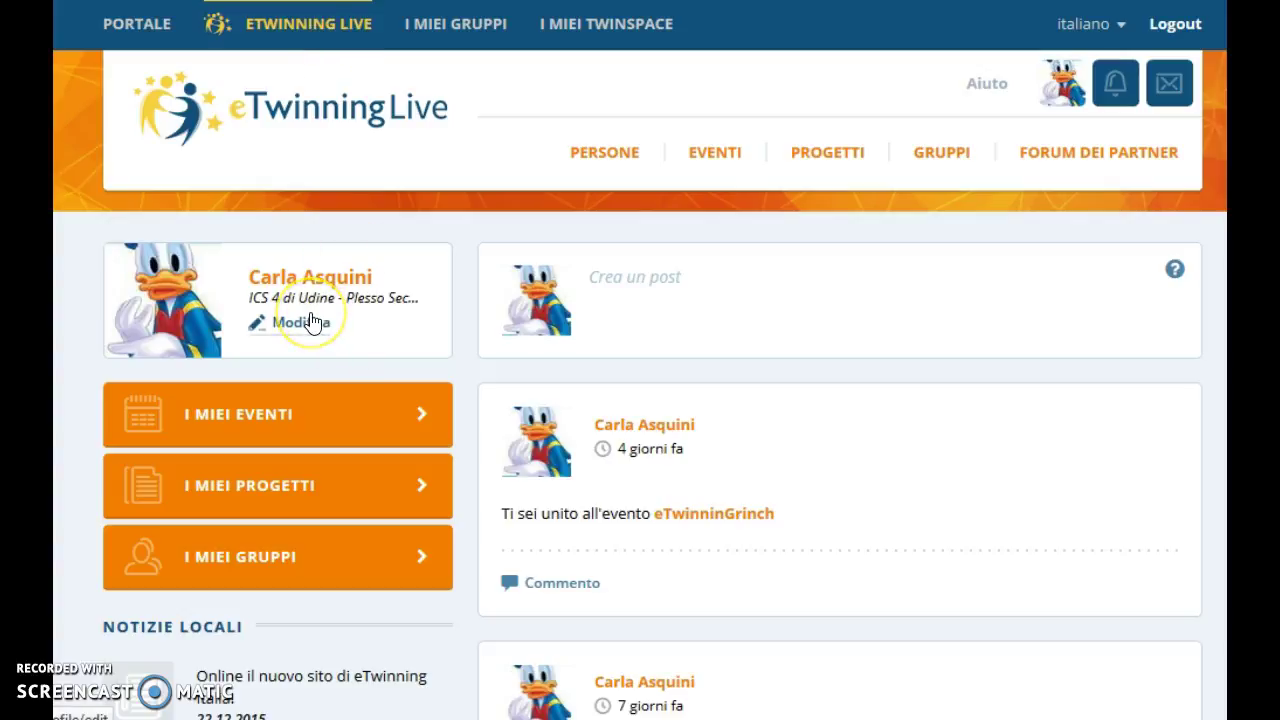
left_click(1085, 23)
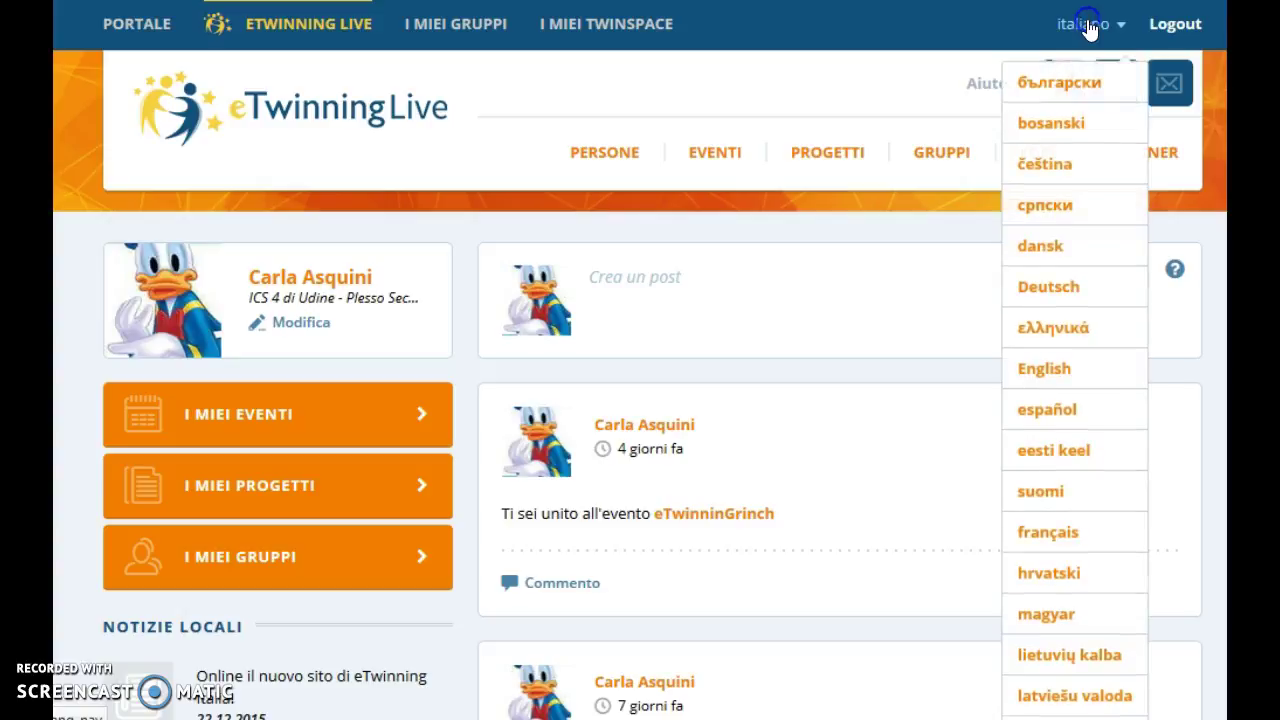
Switch the interface to English and save the trilingual biography, website and social links
left_click(1044, 370)
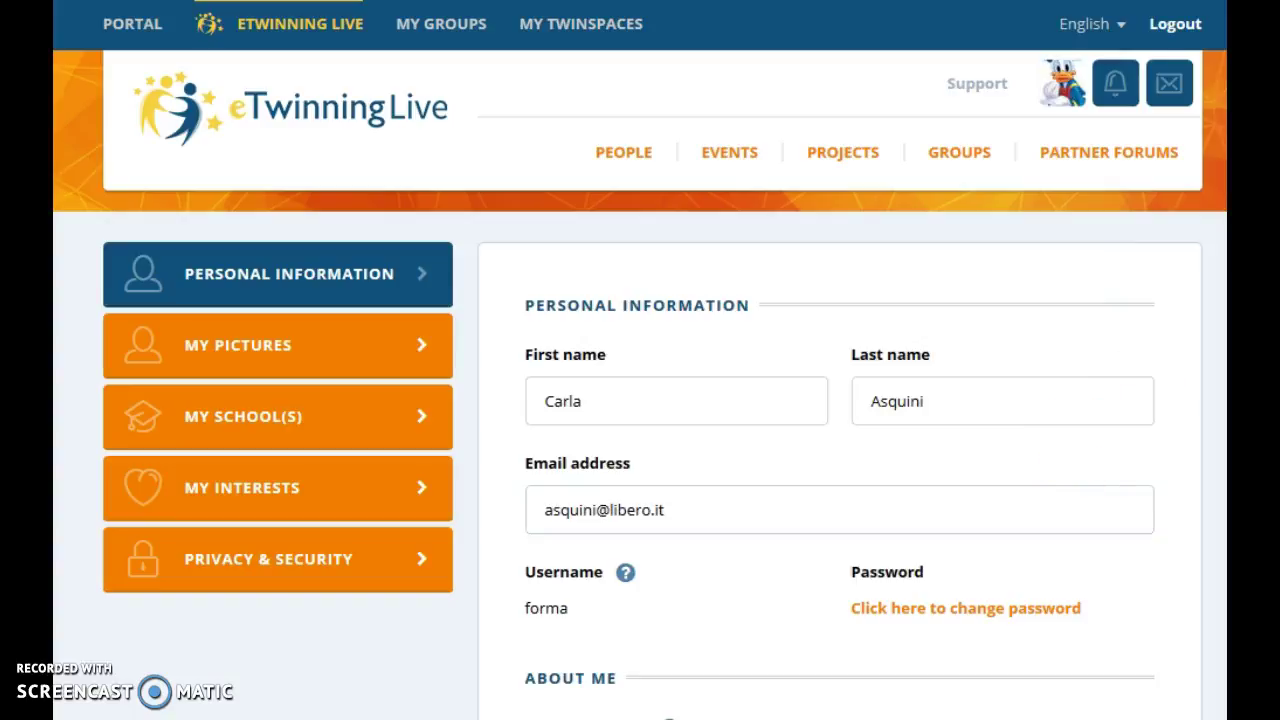
scroll(640, 360, "down", 3)
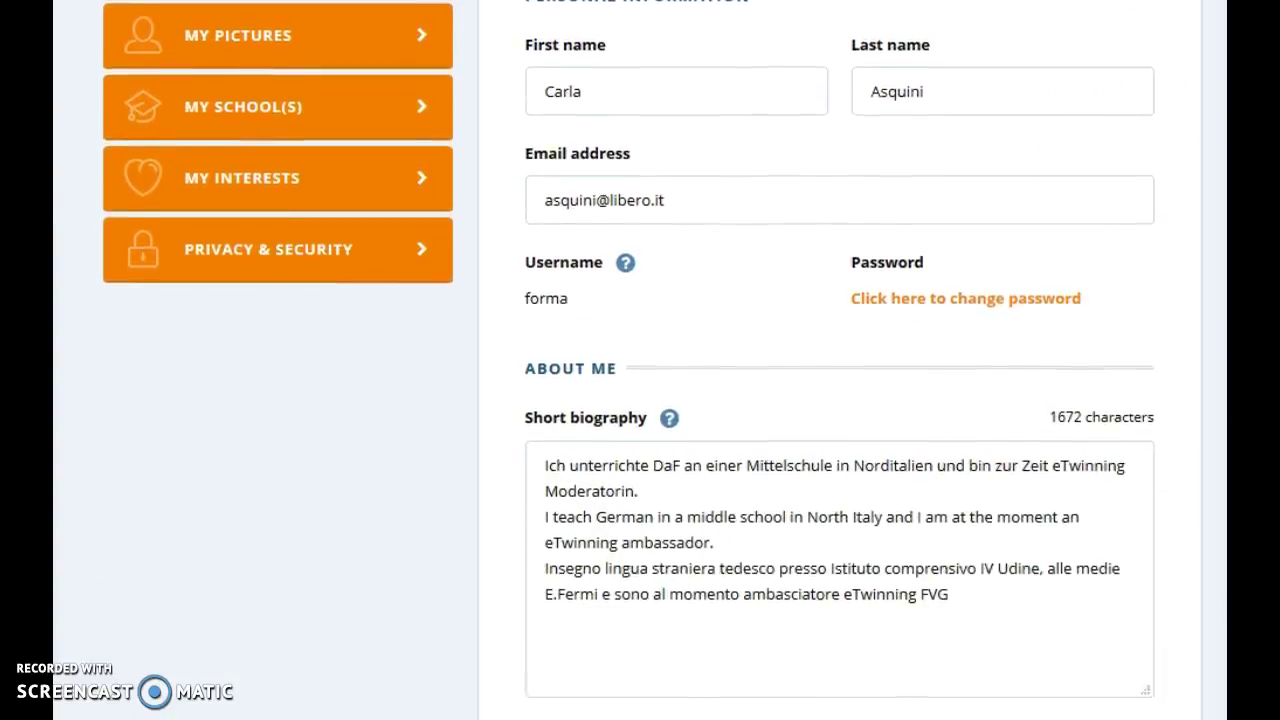
scroll(640, 360, "down", 3)
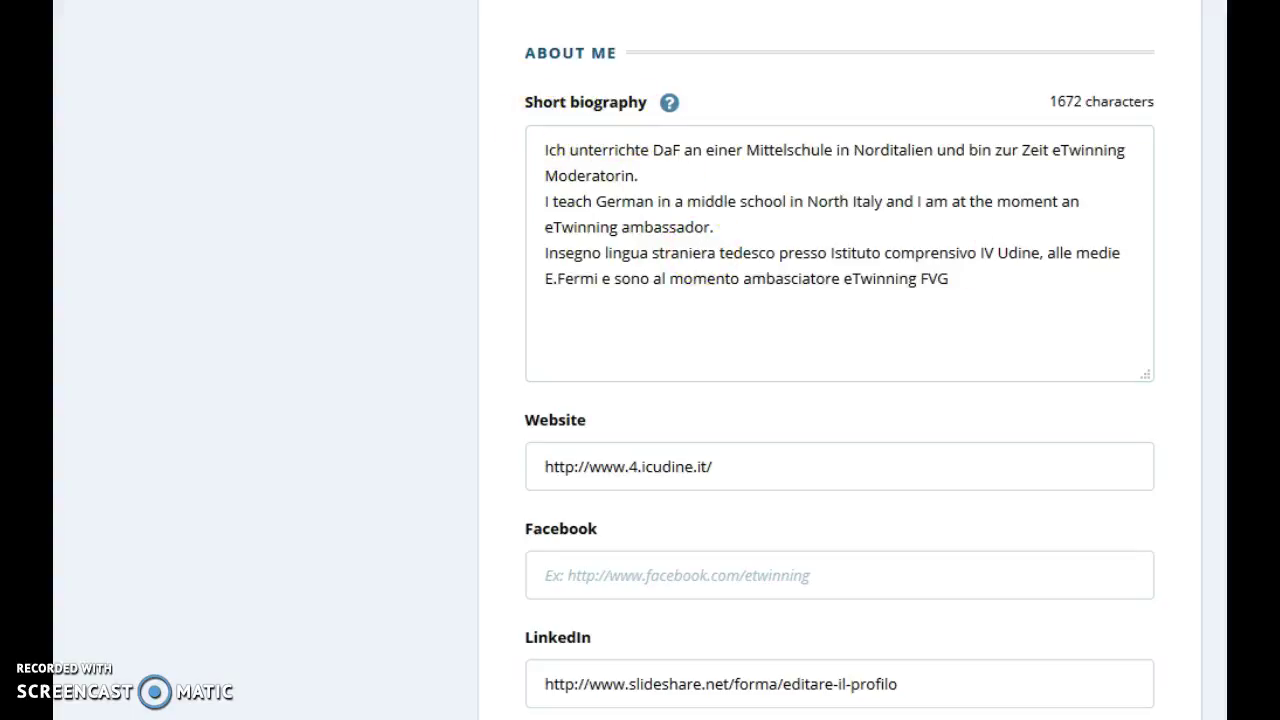
scroll(647, 107, "down", 3)
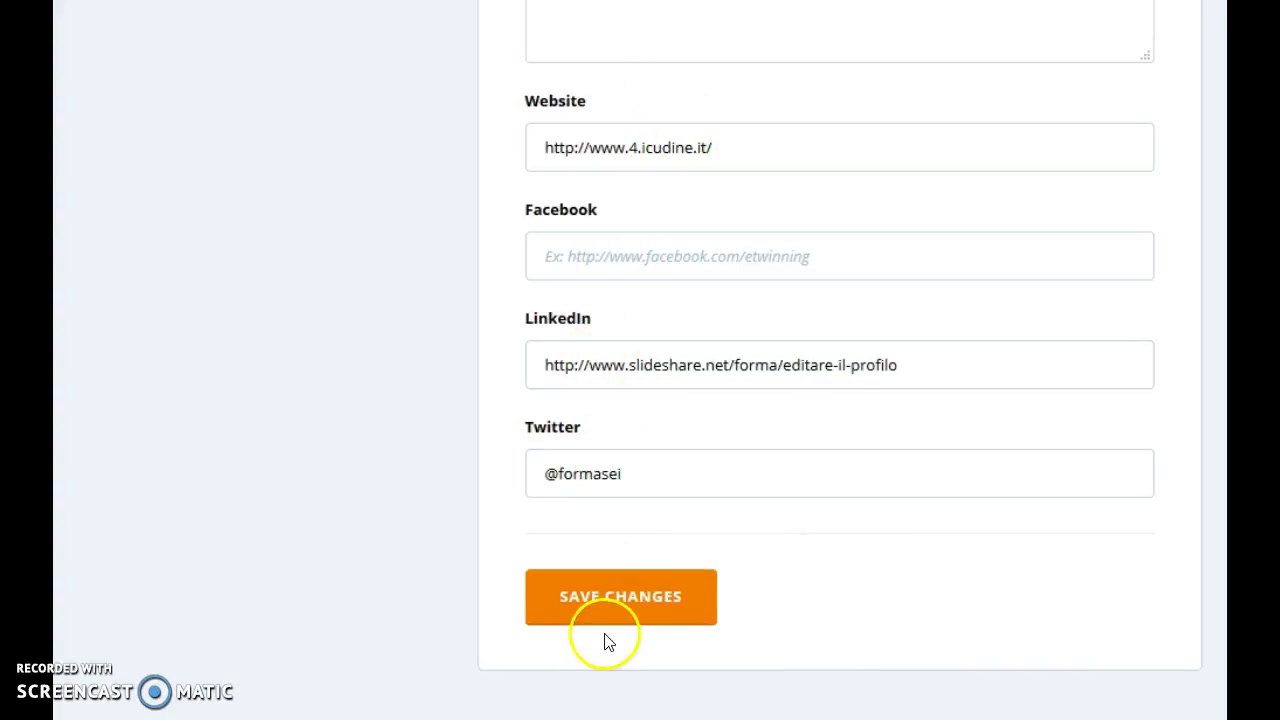
left_click(562, 618)
scroll(397, 254, "up", 10)
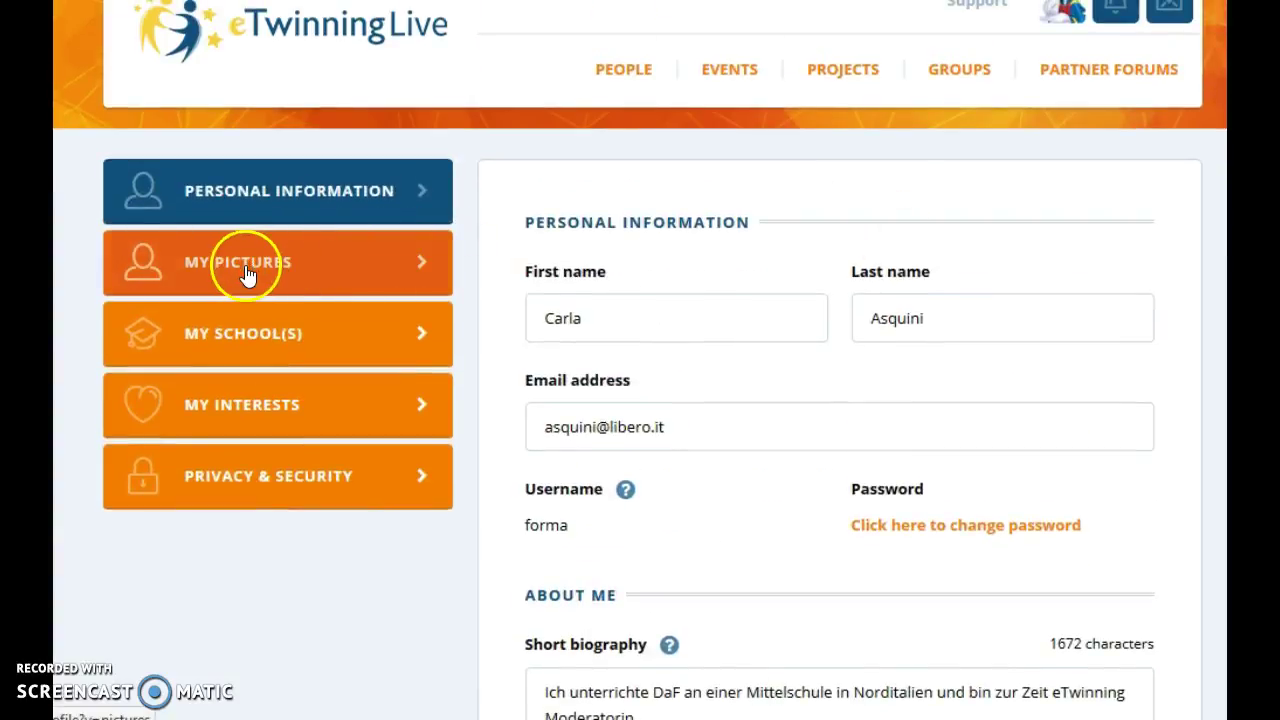
Upload a.png to My Pictures, alongside the existing Donald Duck picture
left_click(247, 271)
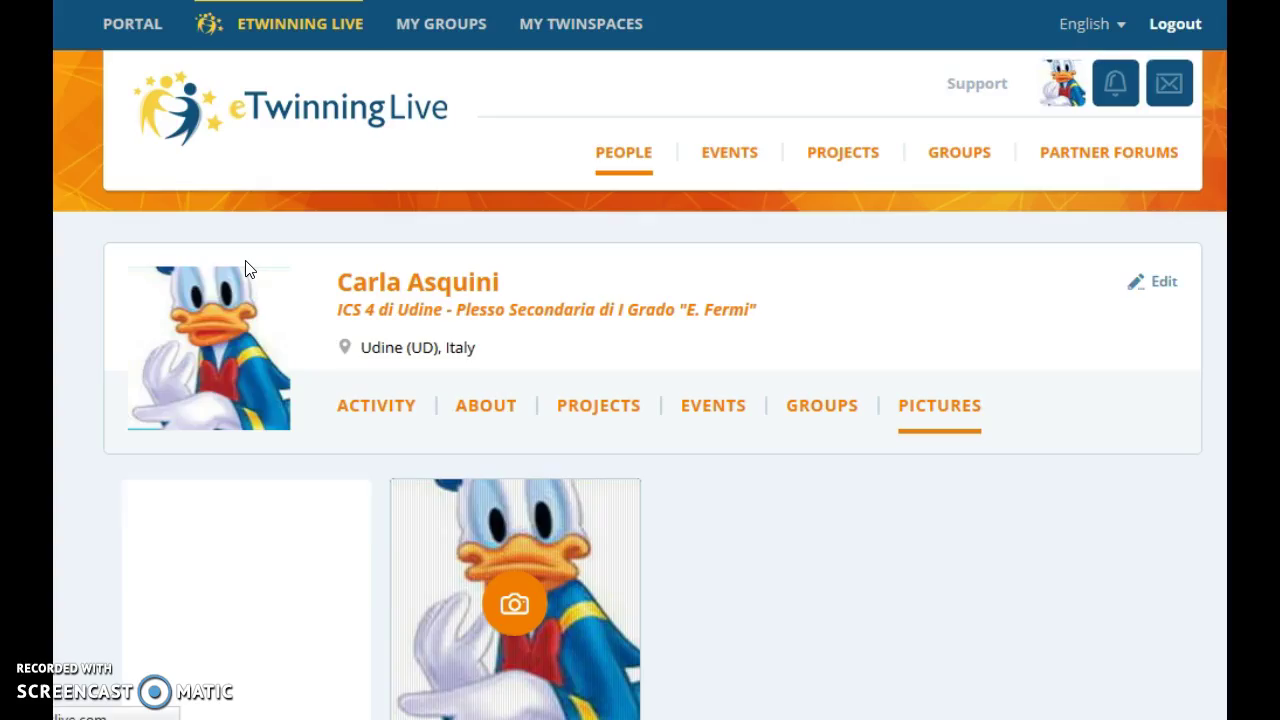
left_click(231, 612)
left_click(150, 87)
left_click(476, 408)
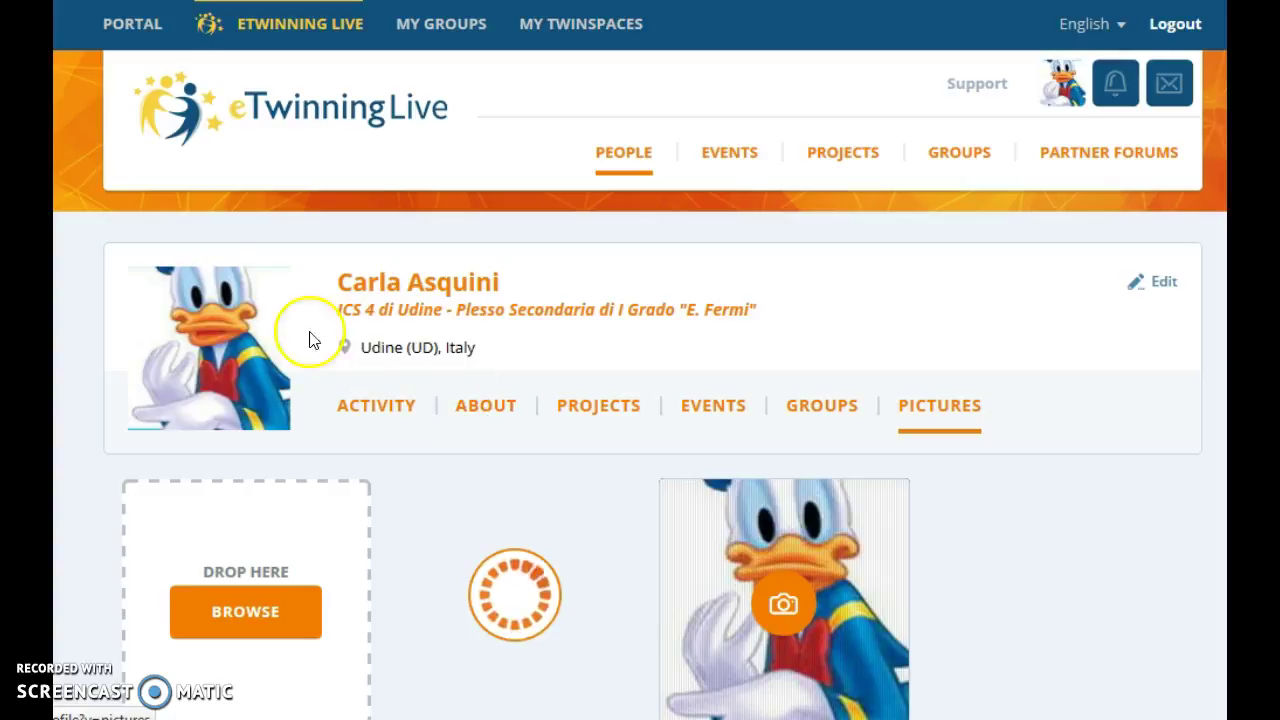
mouse_move(580, 580)
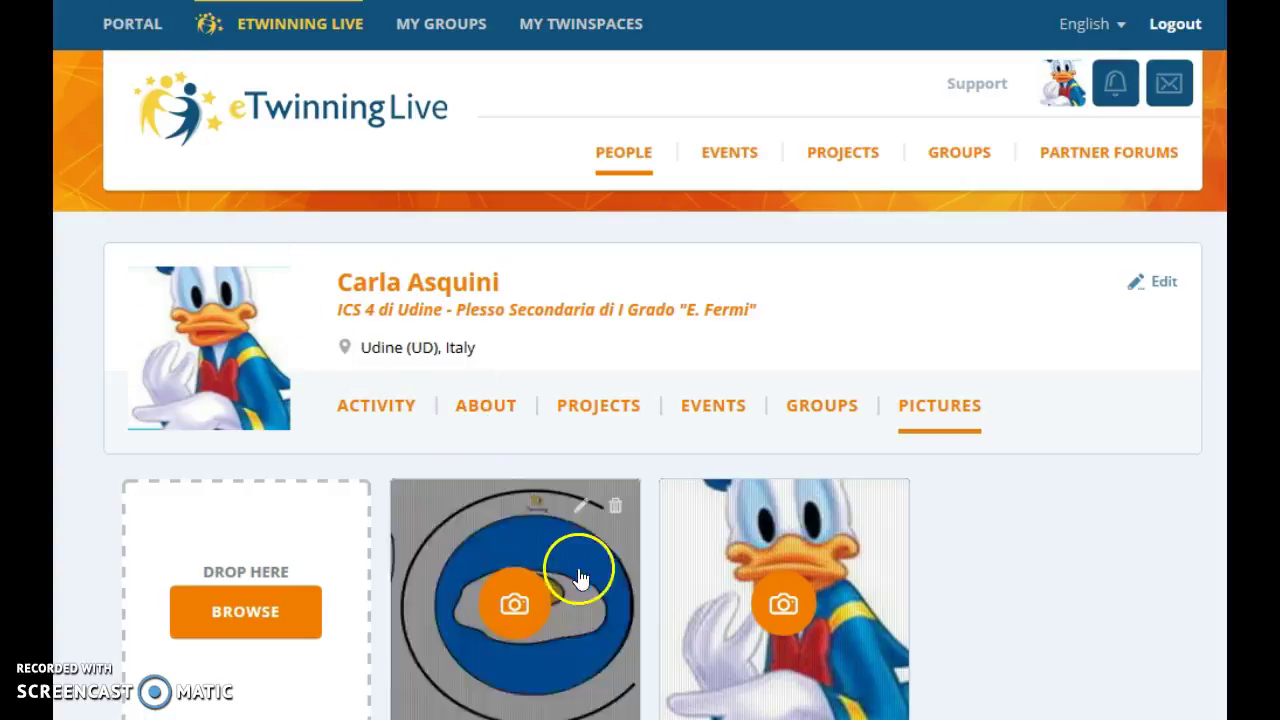
Set the a.png picture as default in its details form, confirm, and reopen profile editing
left_click(581, 507)
left_click(696, 192)
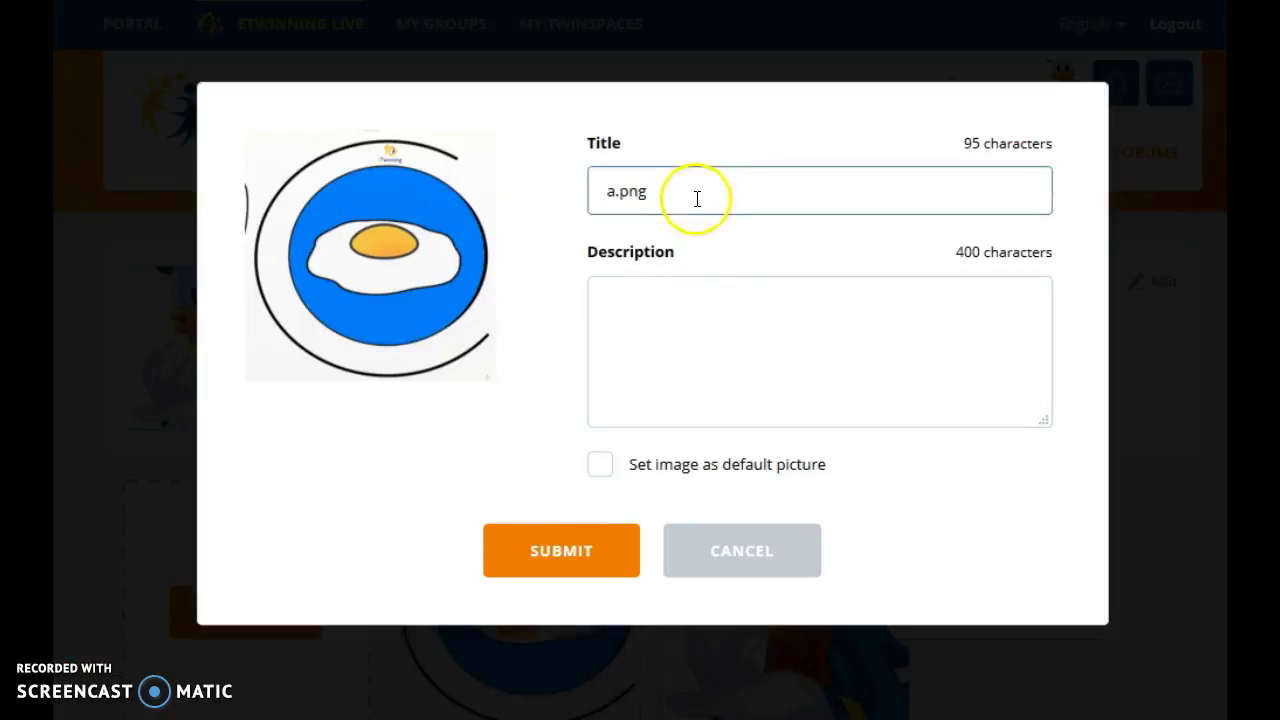
left_click(626, 318)
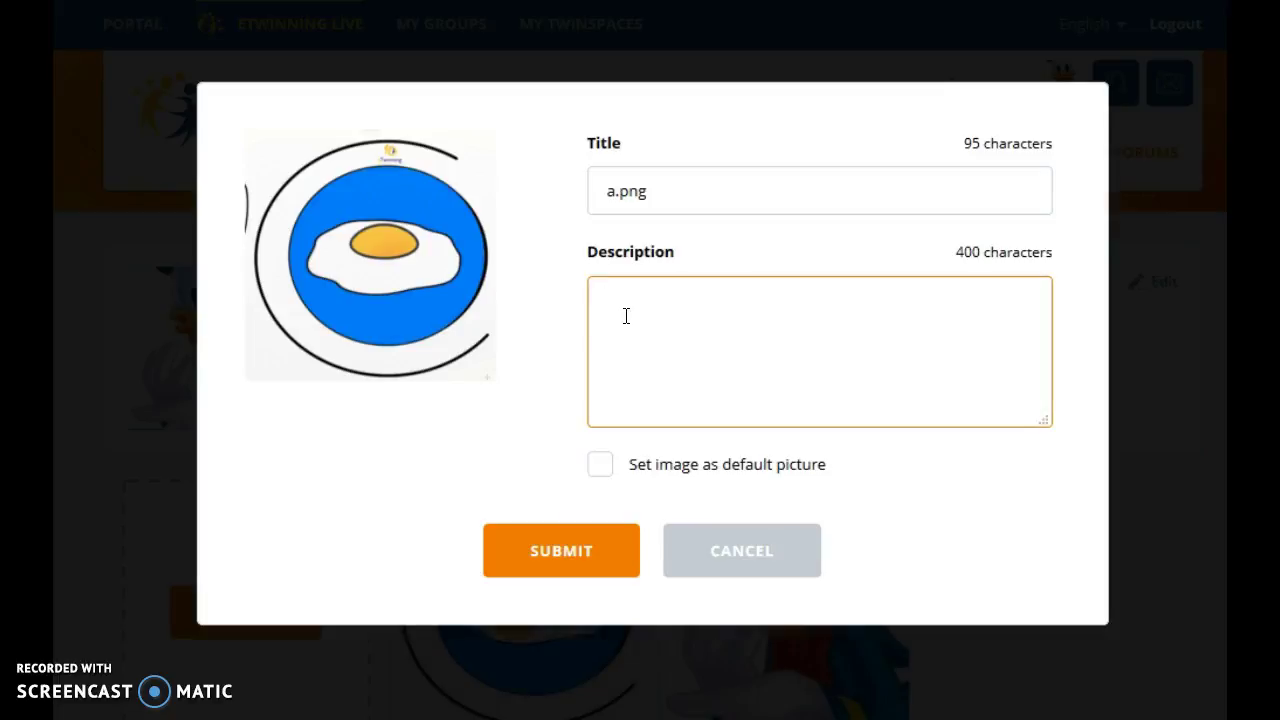
left_click(601, 467)
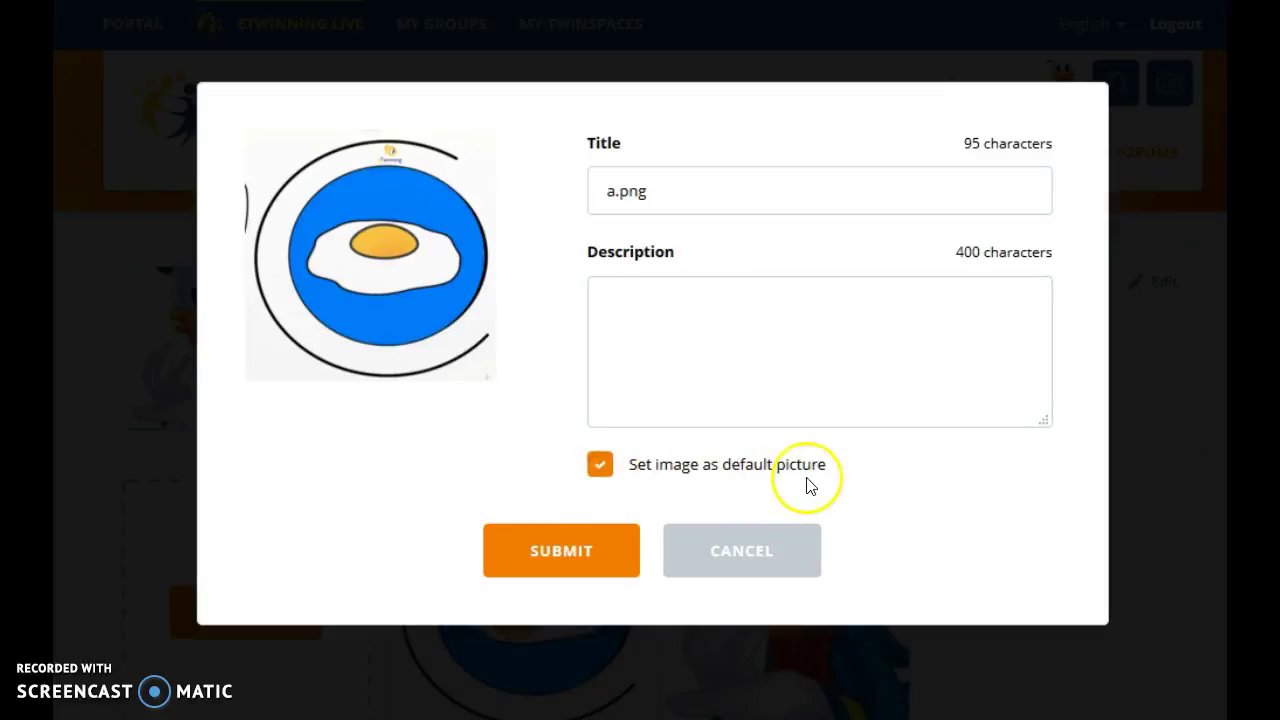
left_click(565, 550)
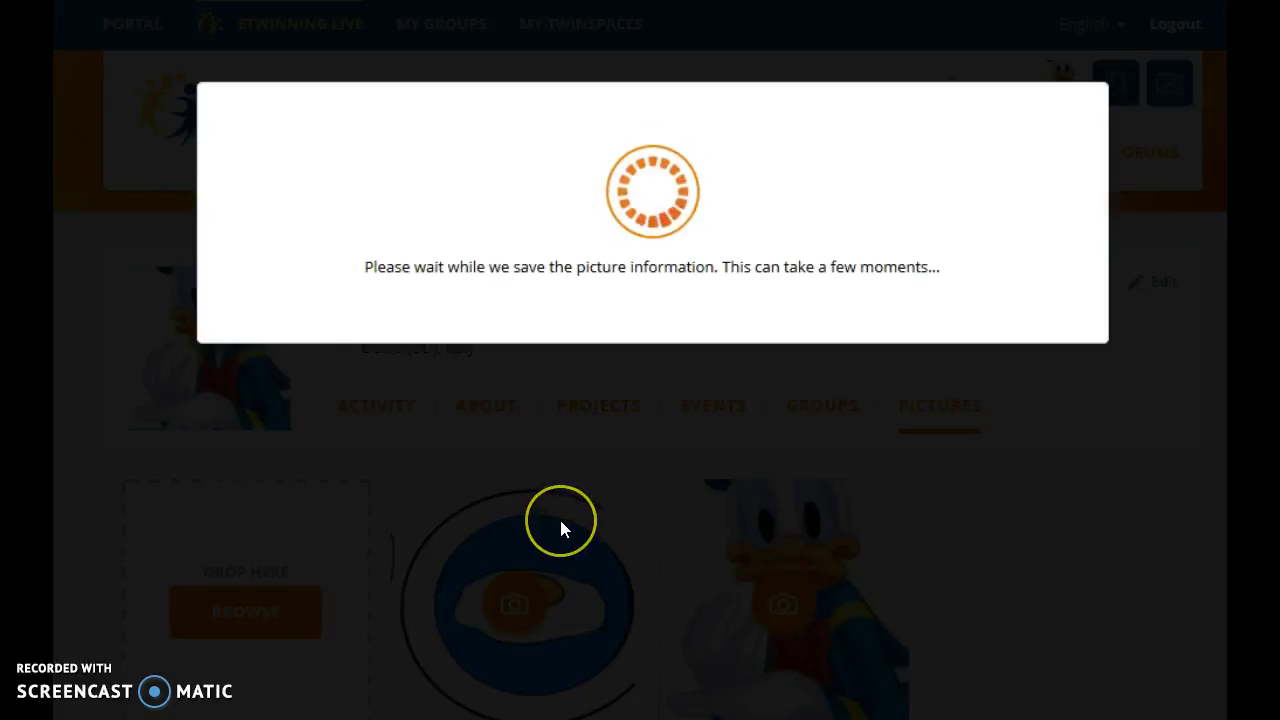
left_click(652, 379)
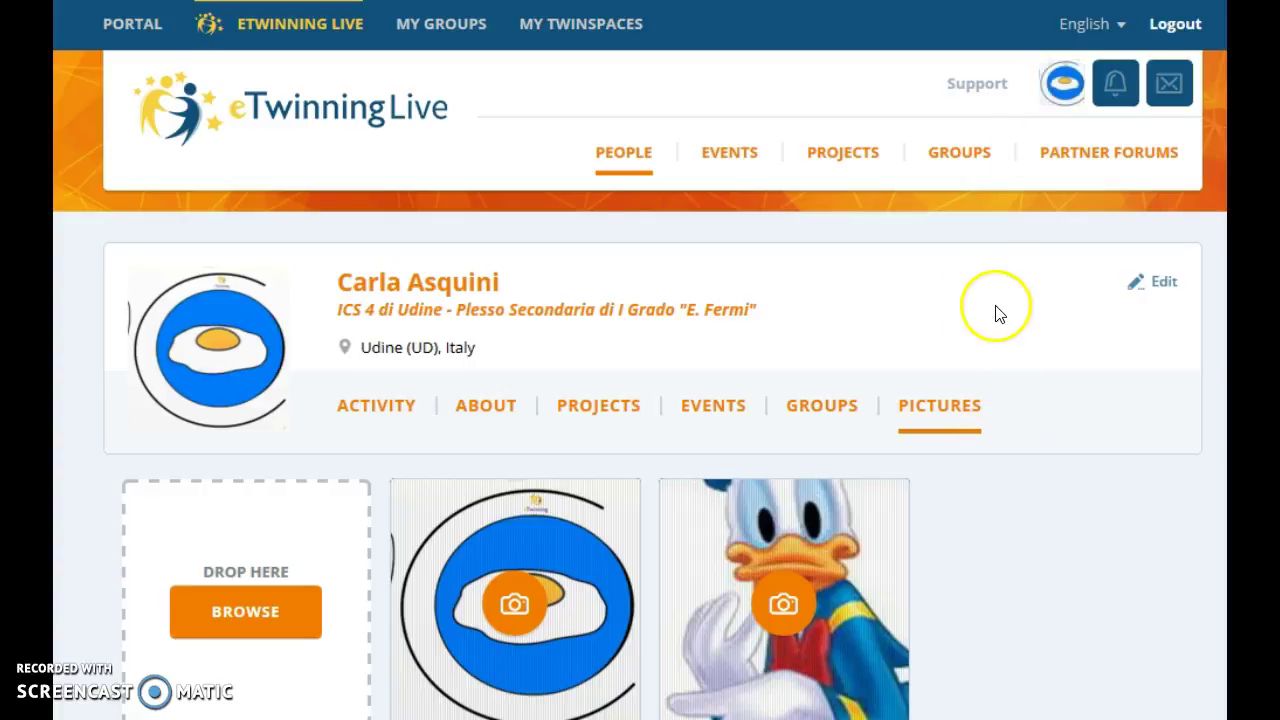
left_click(1162, 289)
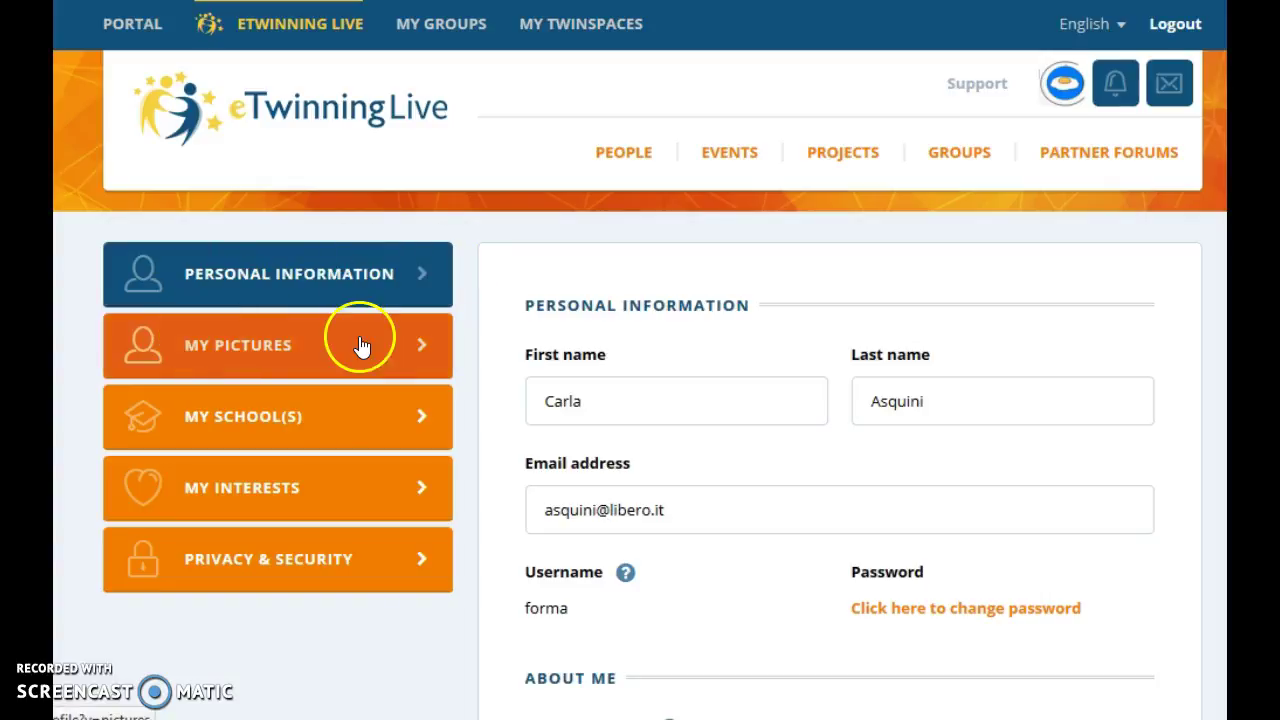
Open the school details form and review its location and contact fields
left_click(278, 430)
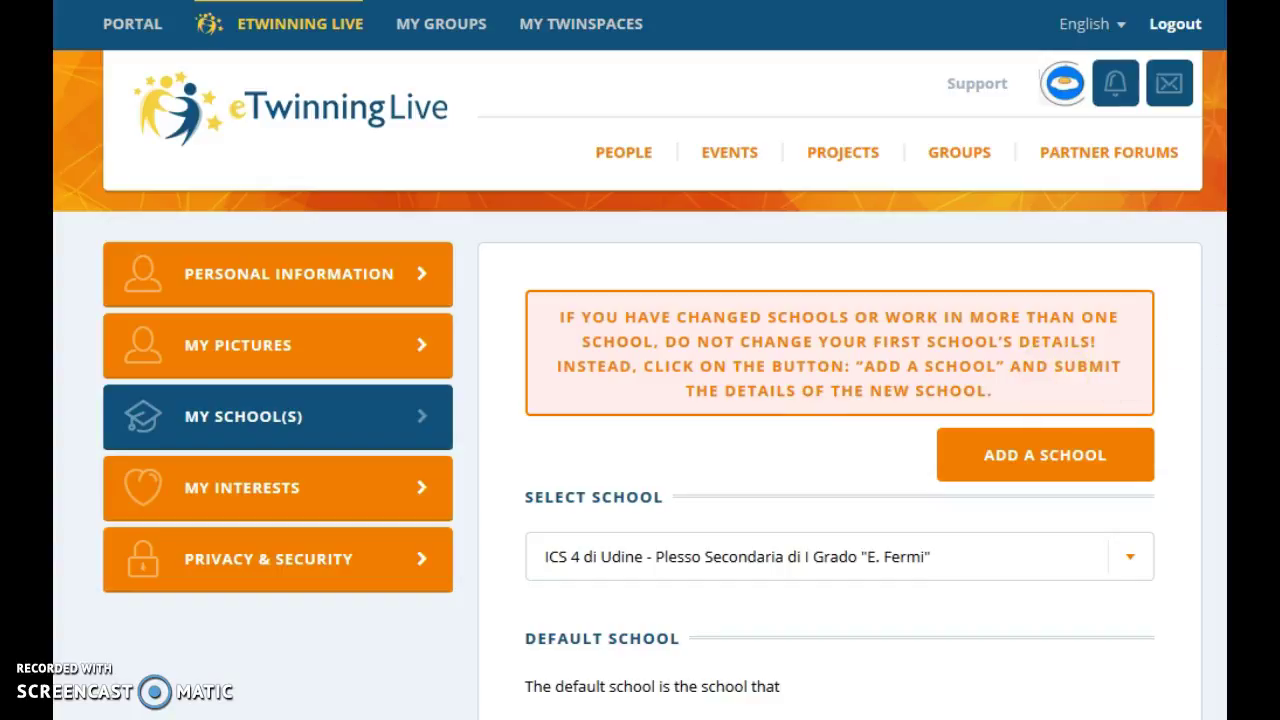
scroll(640, 360, "down", 5)
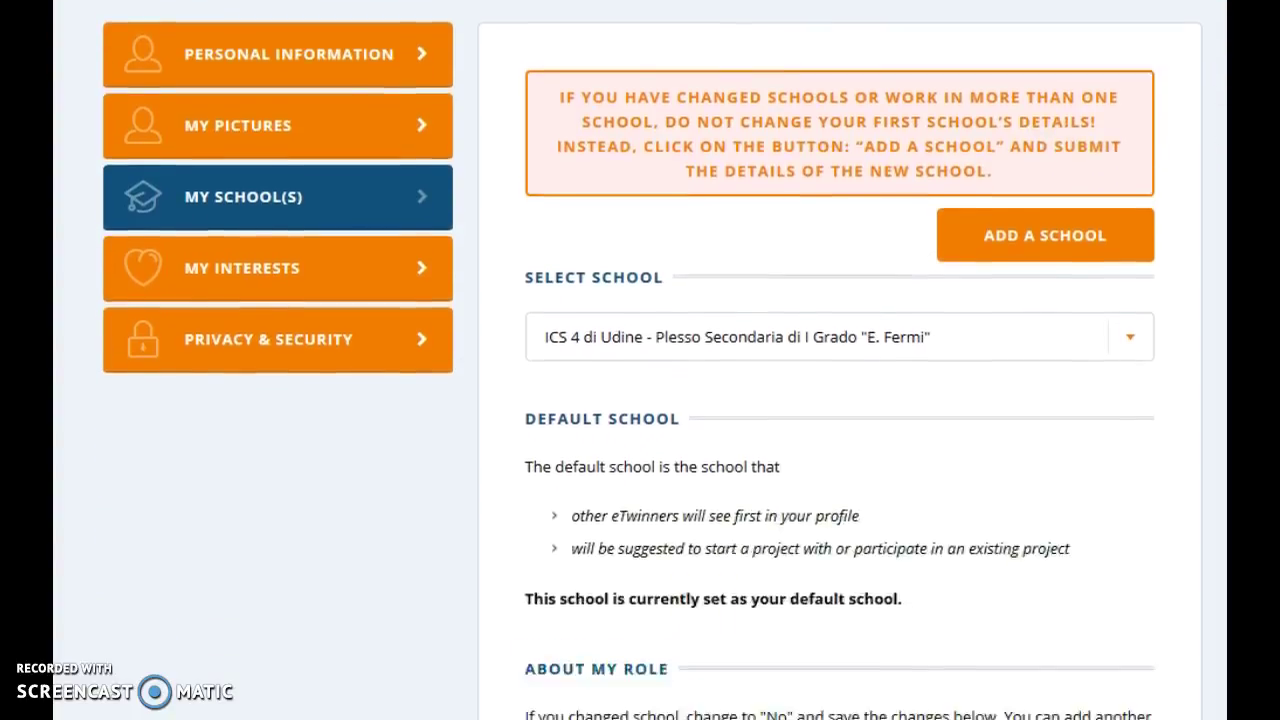
scroll(840, 400, "down", 3)
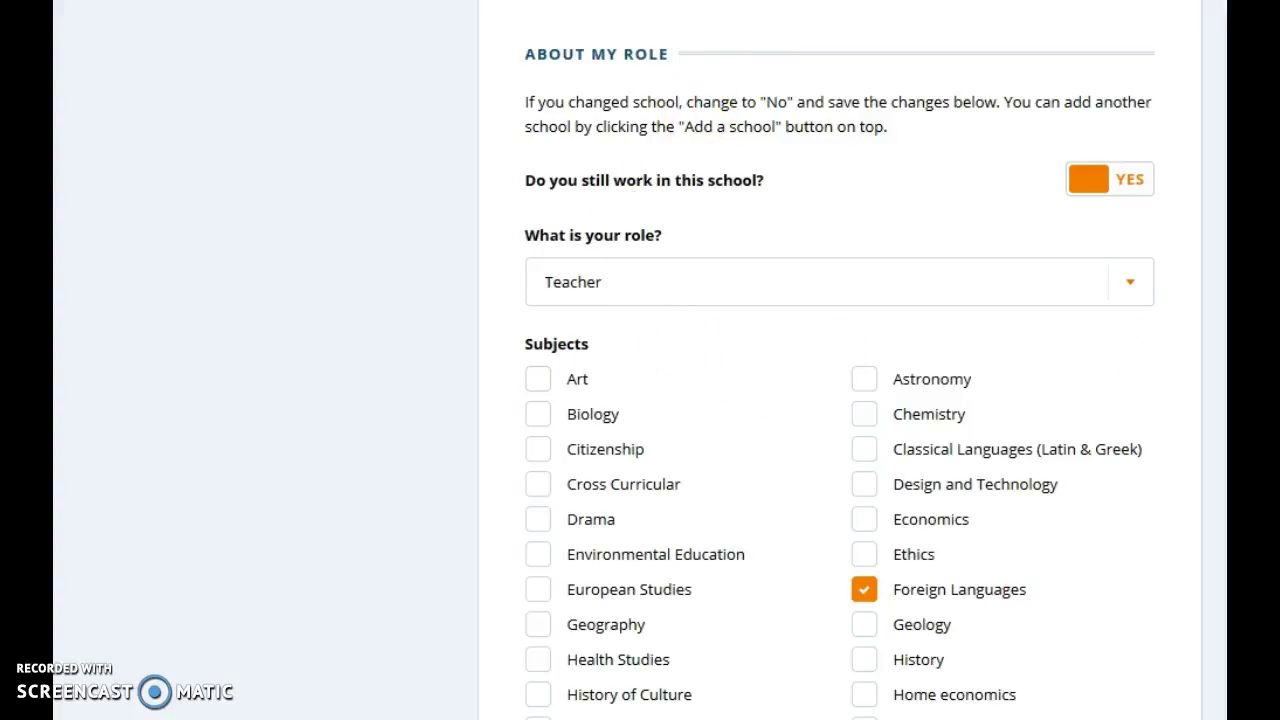
scroll(840, 400, "down", 9)
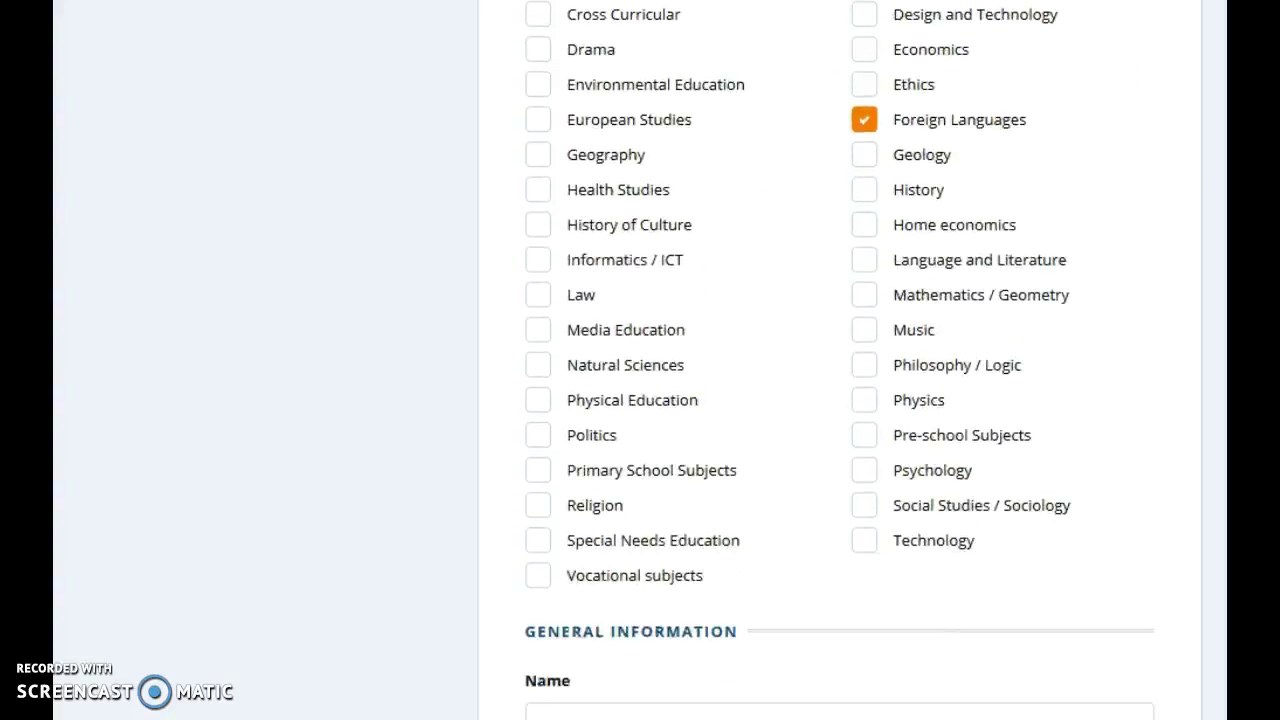
scroll(840, 400, "down", 2)
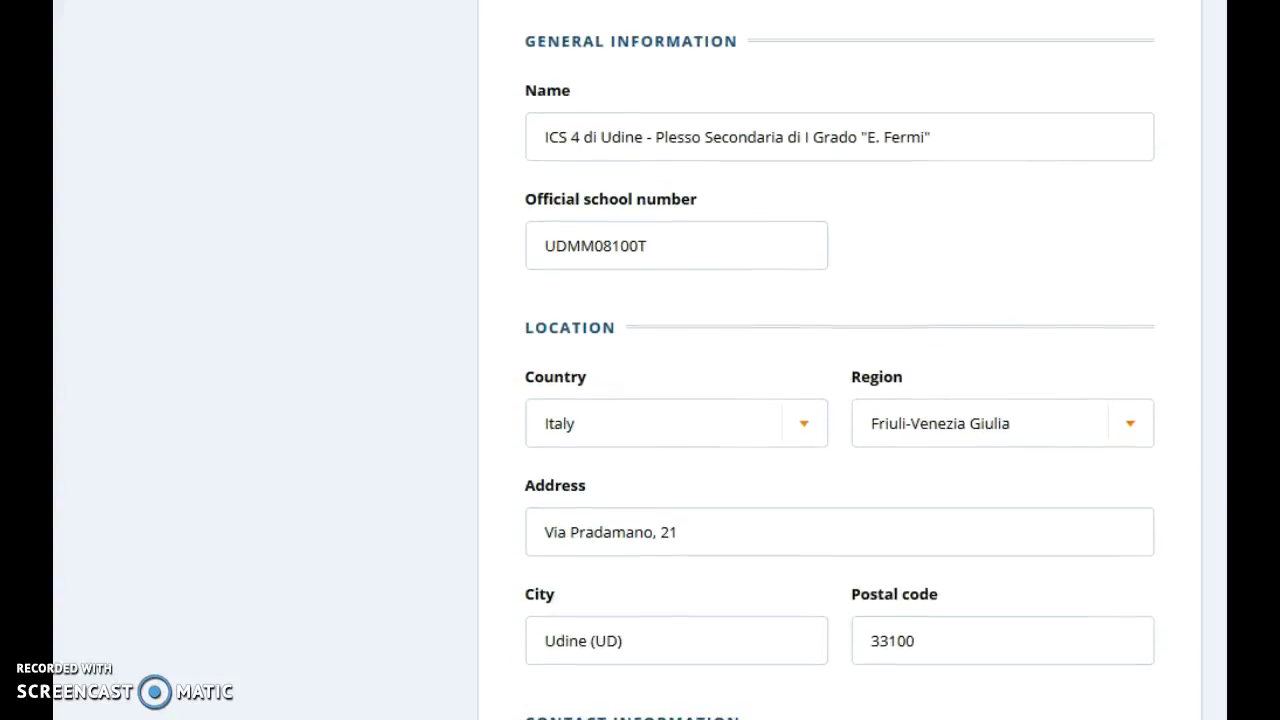
scroll(840, 400, "down", 2)
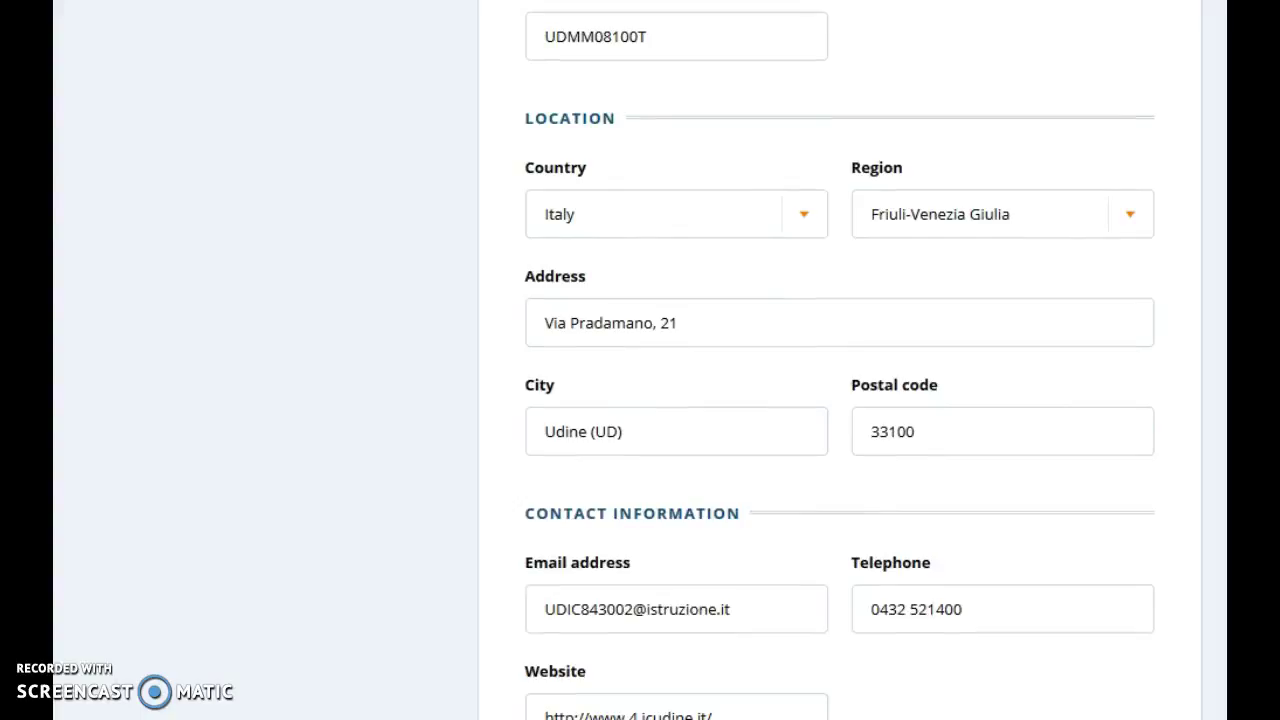
scroll(840, 400, "down", 4)
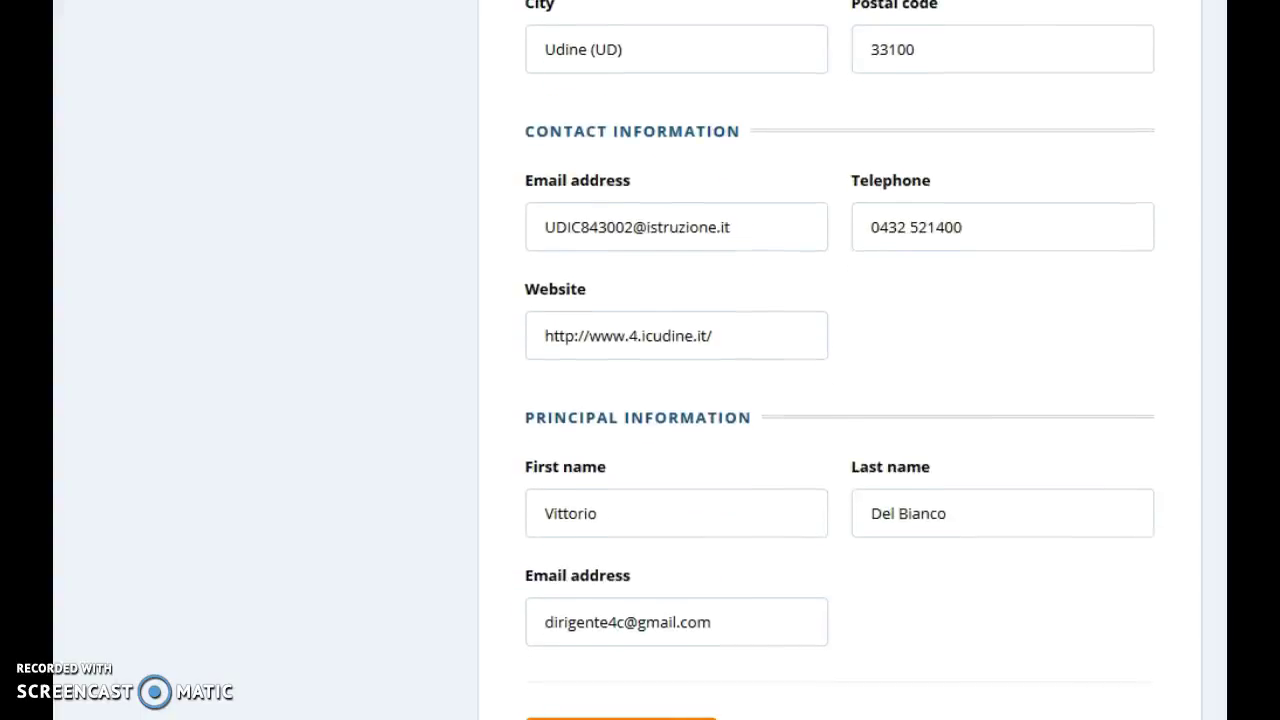
scroll(840, 400, "down", 2)
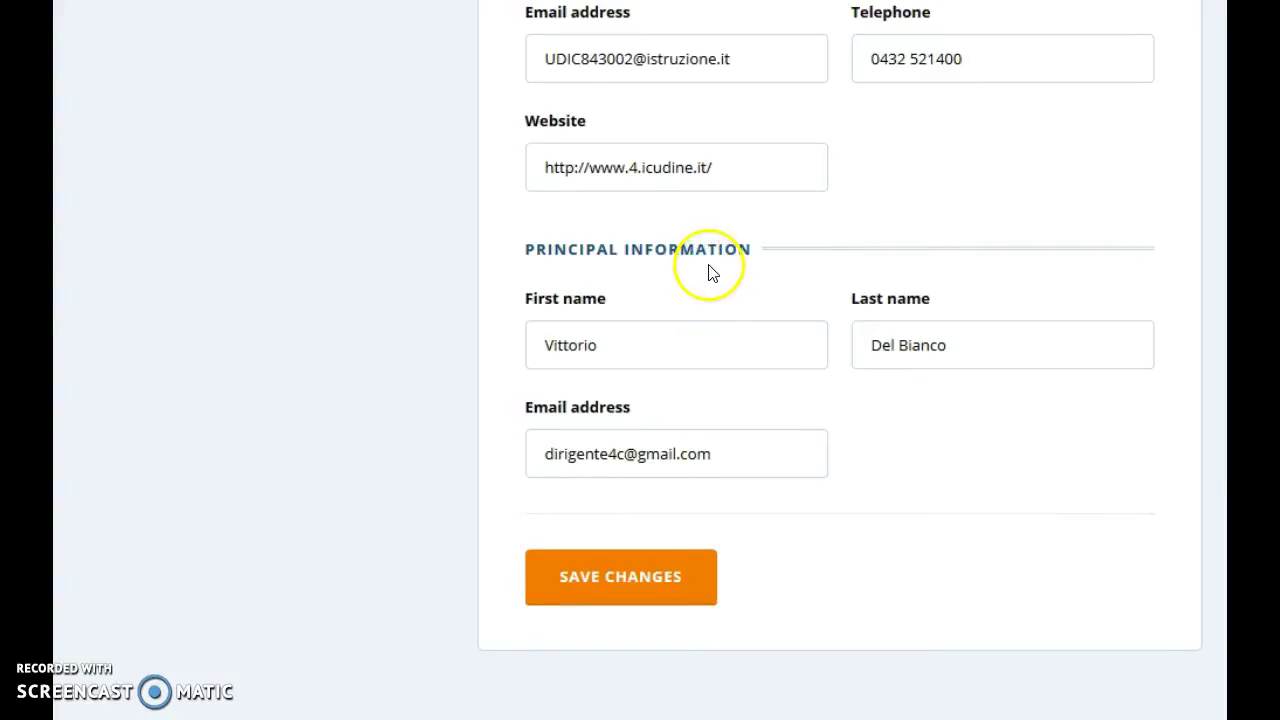
Check the principal's last name, first name and e-mail fields without changing them
left_click(980, 364)
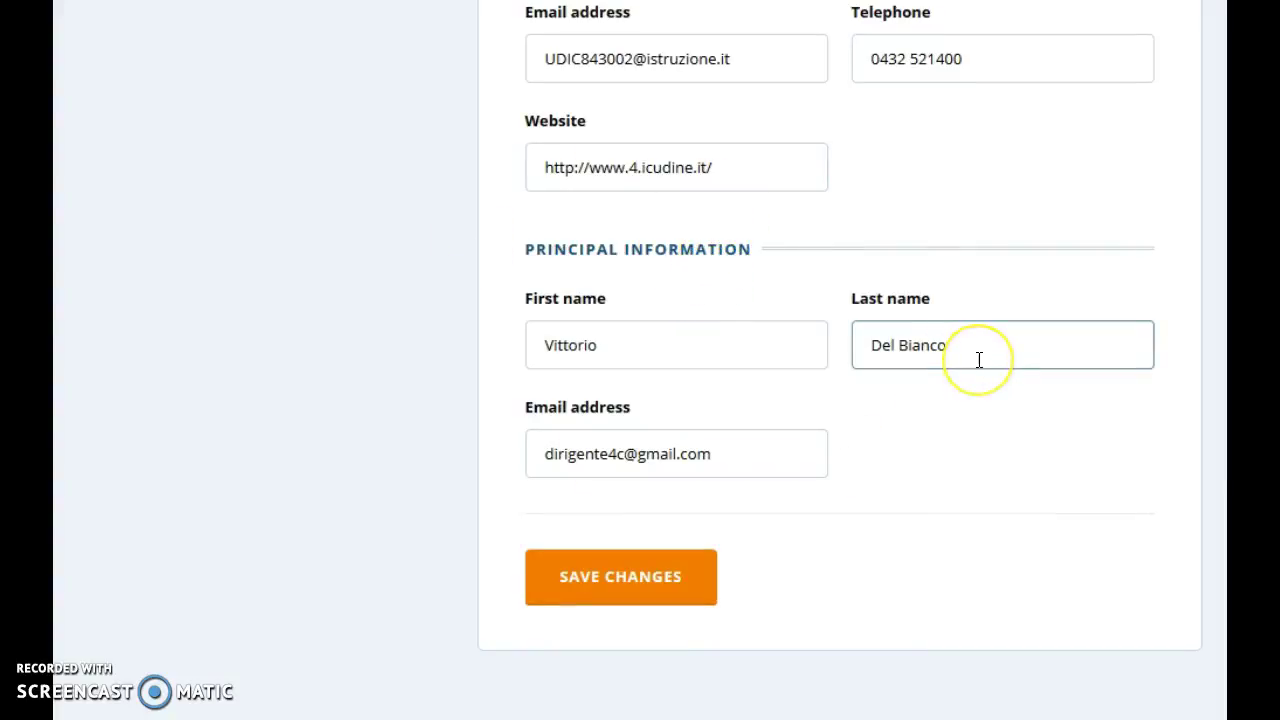
left_click(694, 277)
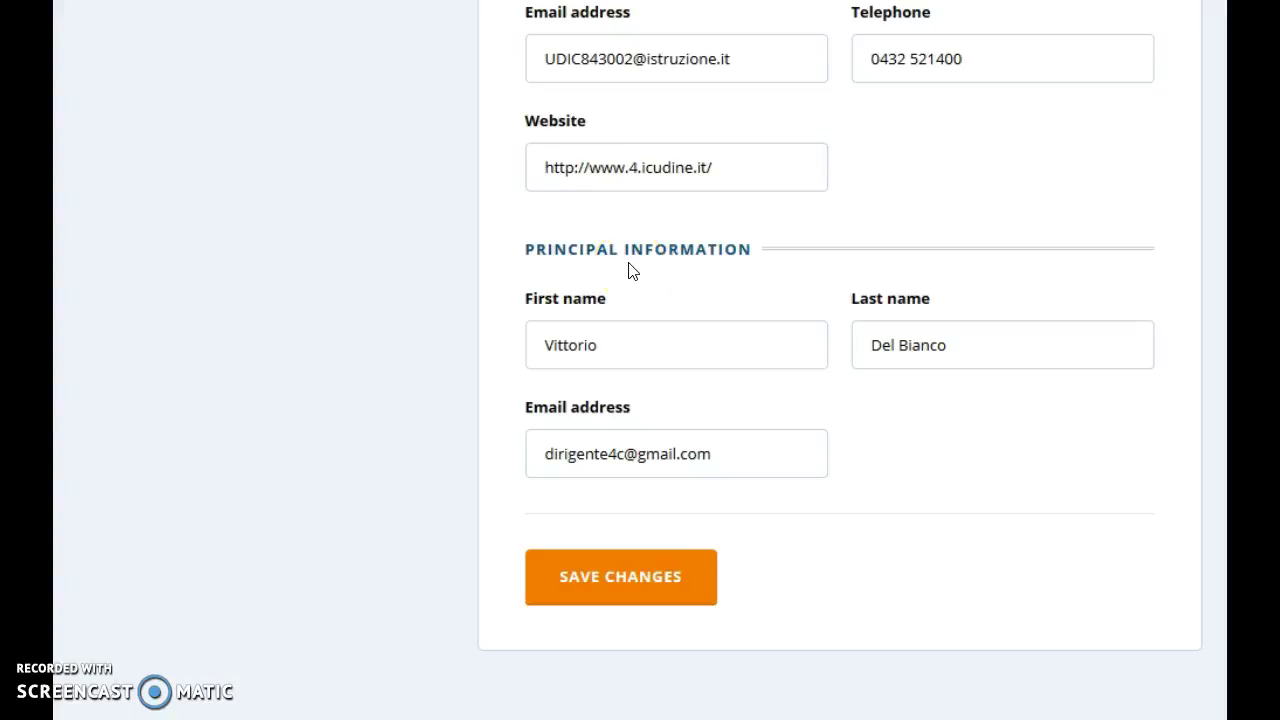
left_click(644, 340)
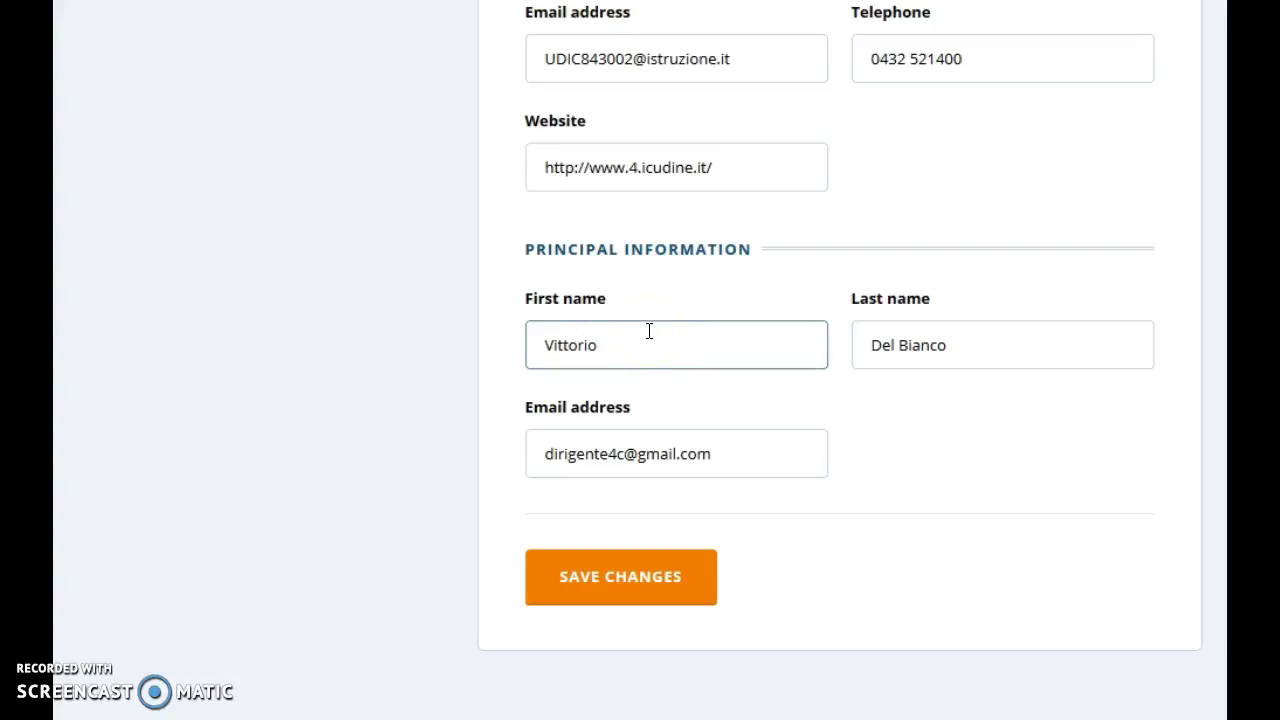
left_click(1003, 344)
left_click(790, 440)
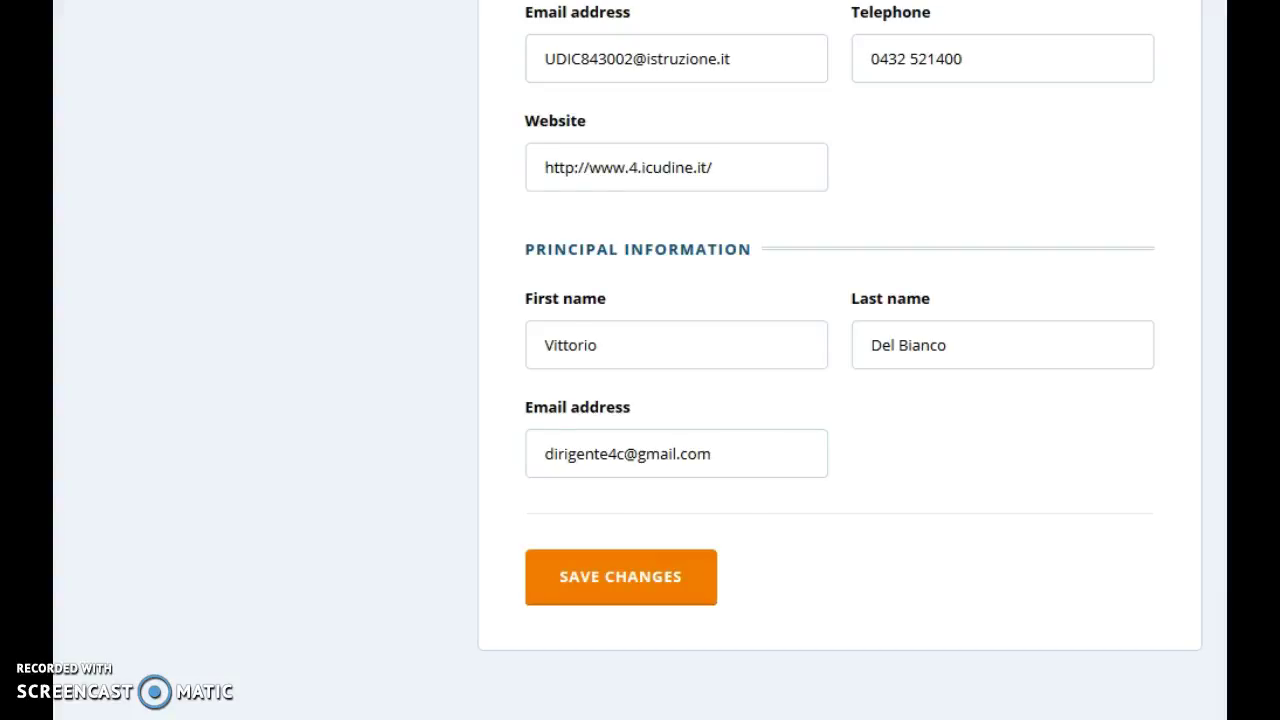
scroll(640, 360, "up", 20)
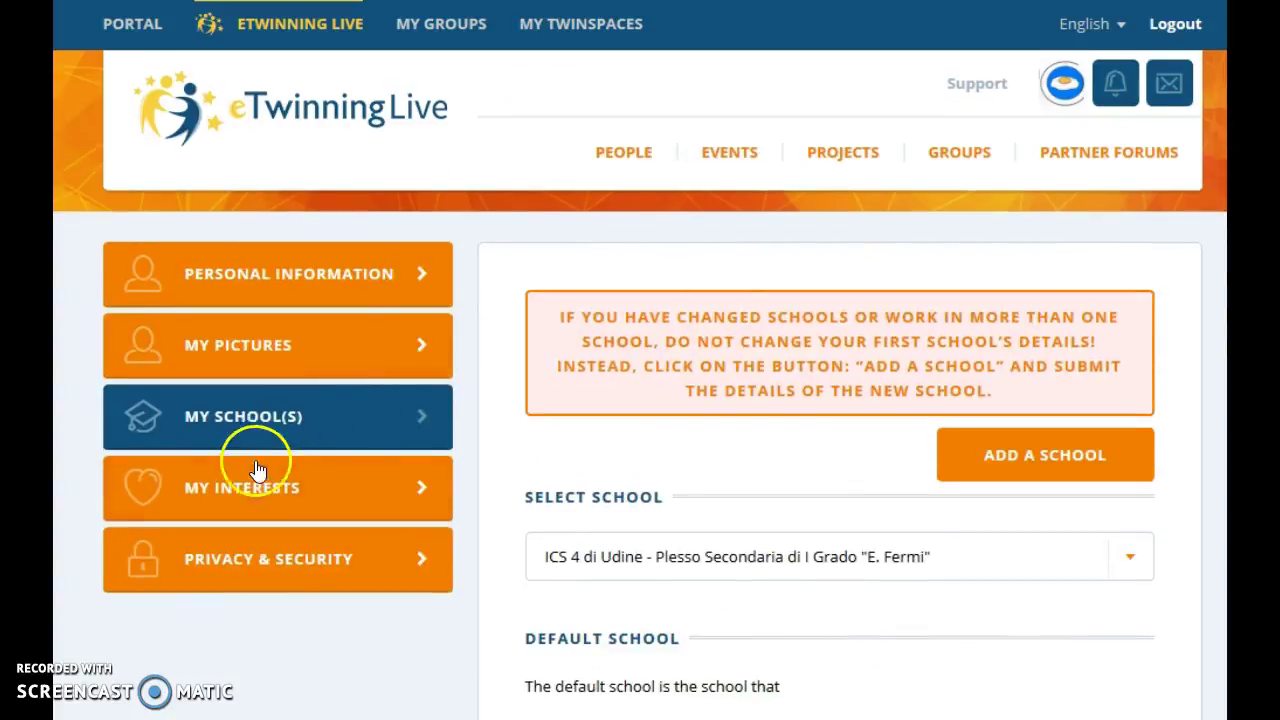
Review My Interests: availability, project idea, ages 11–14, German, English, Italian and subjects
left_click(237, 492)
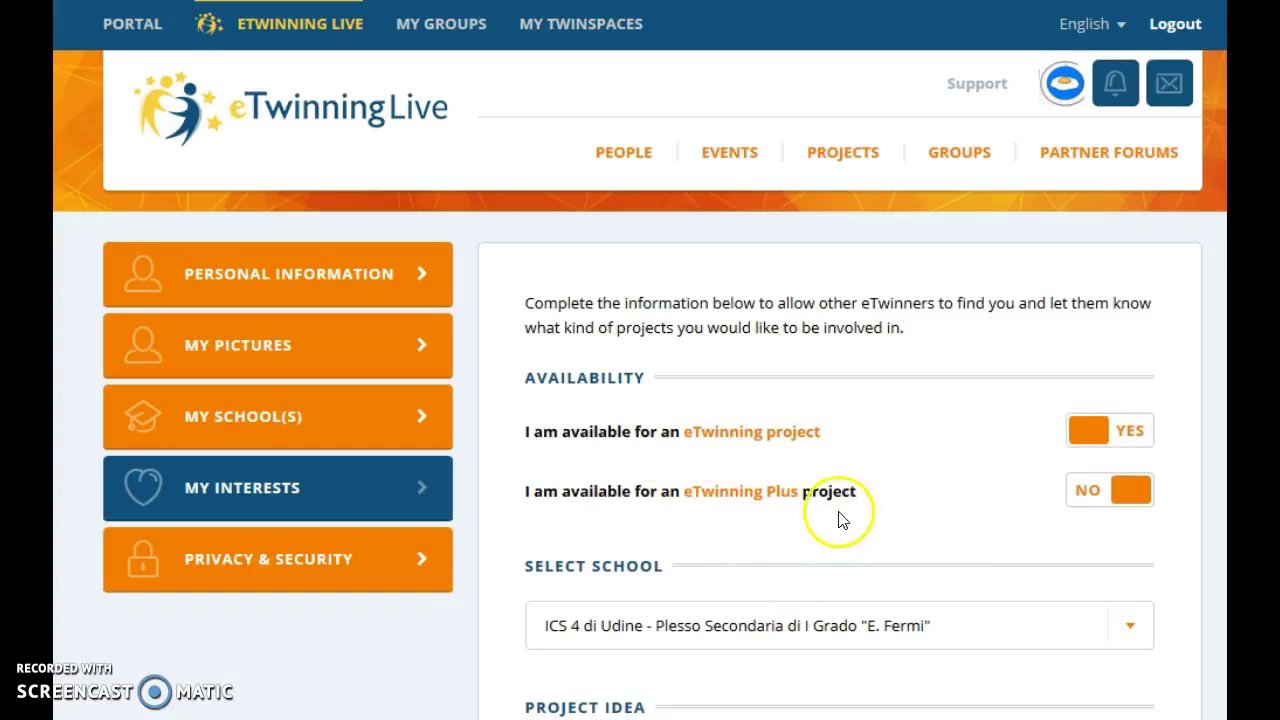
scroll(1147, 140, "down", 5)
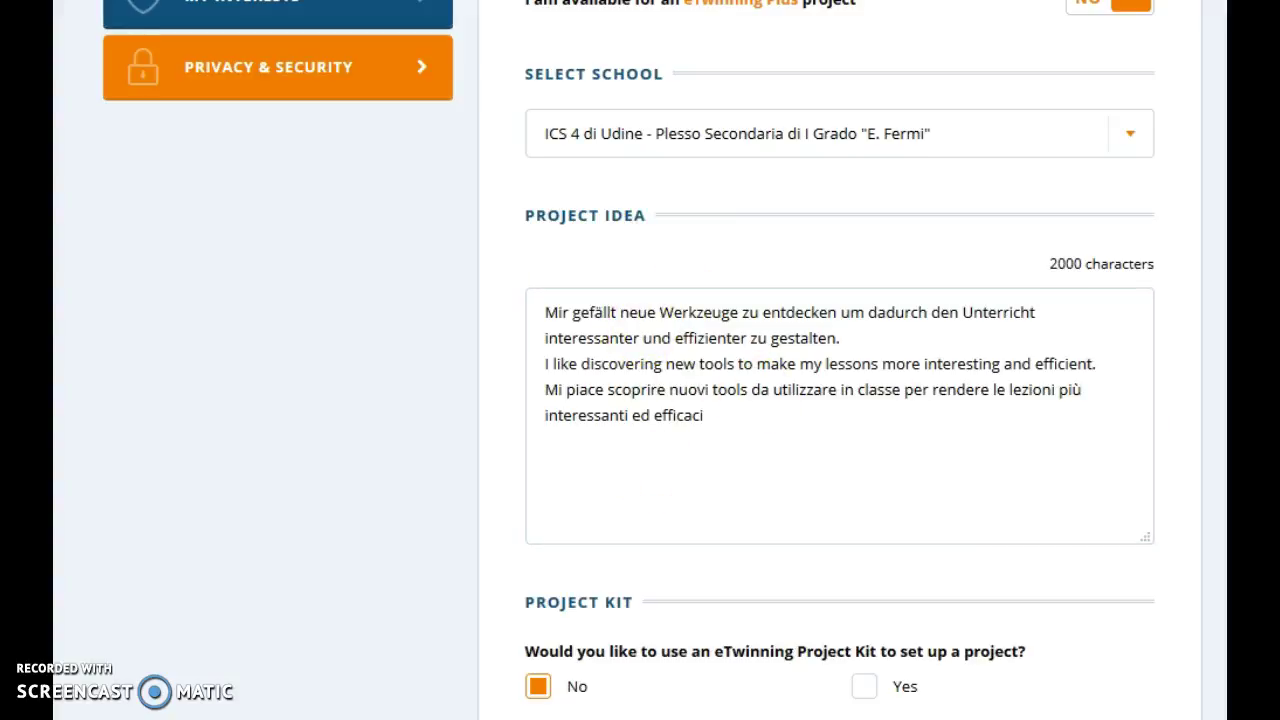
scroll(640, 360, "down", 5)
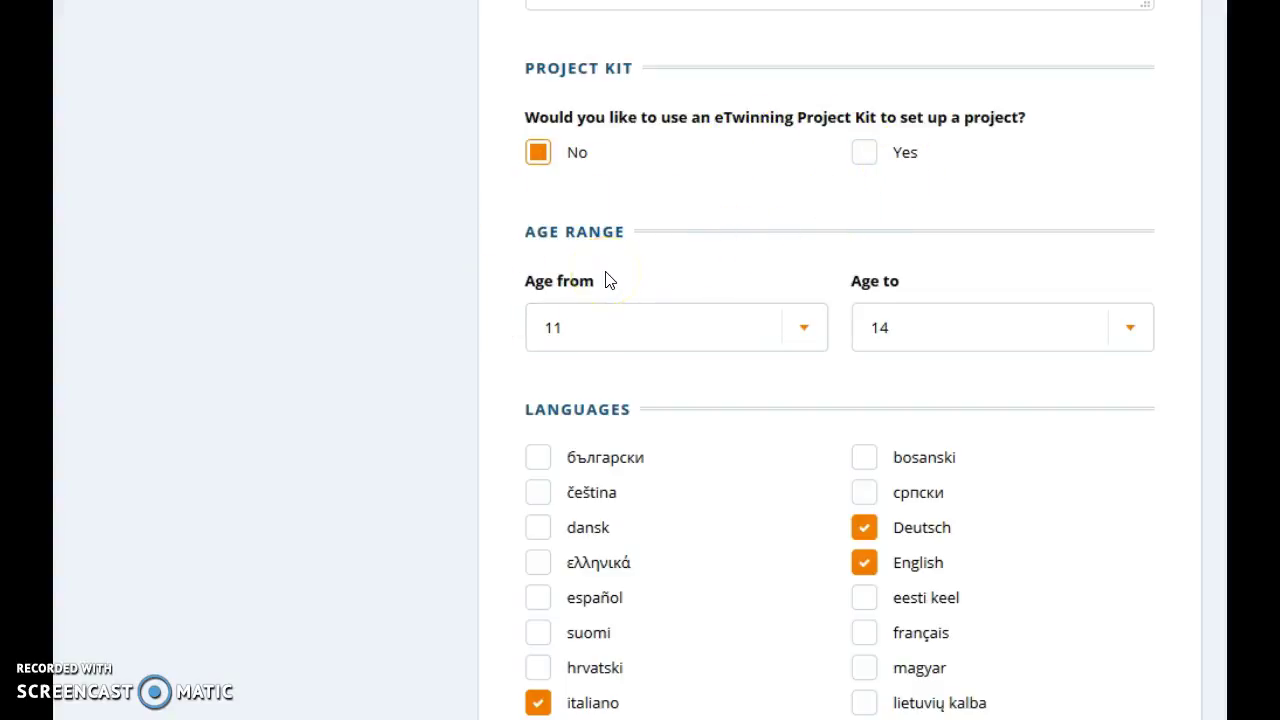
left_click(811, 334)
left_click(812, 332)
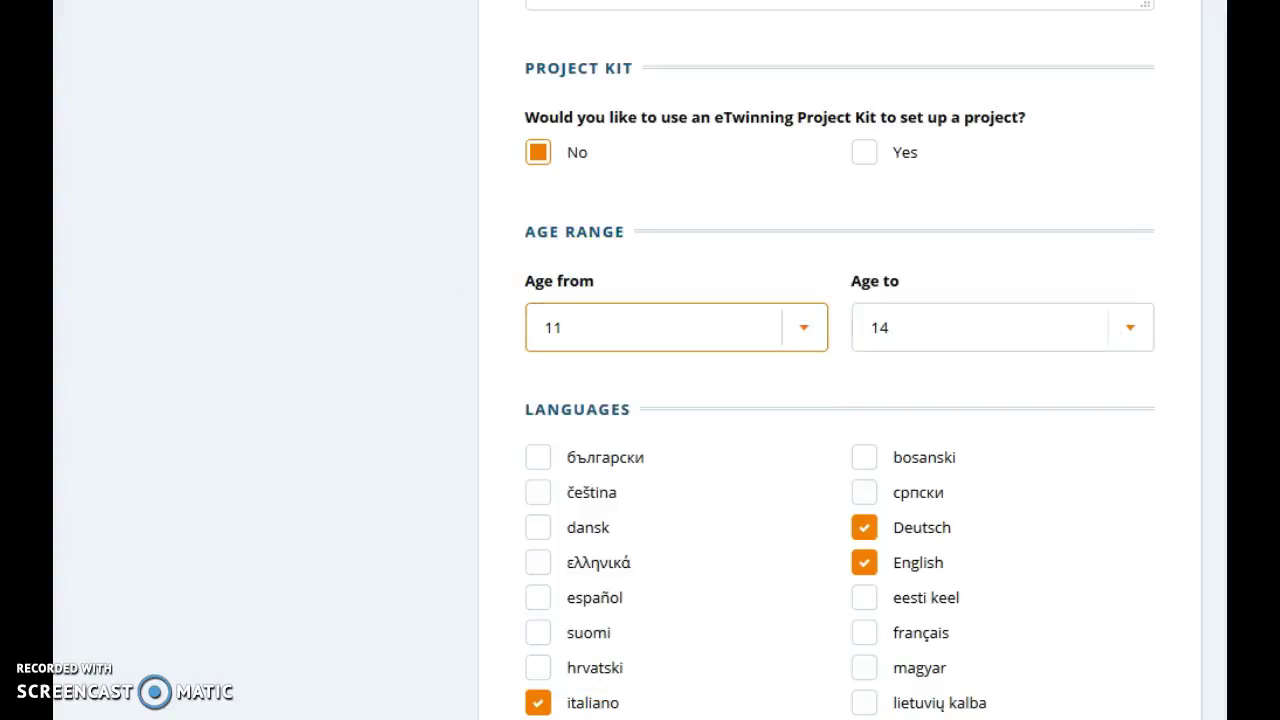
scroll(840, 400, "down", 3)
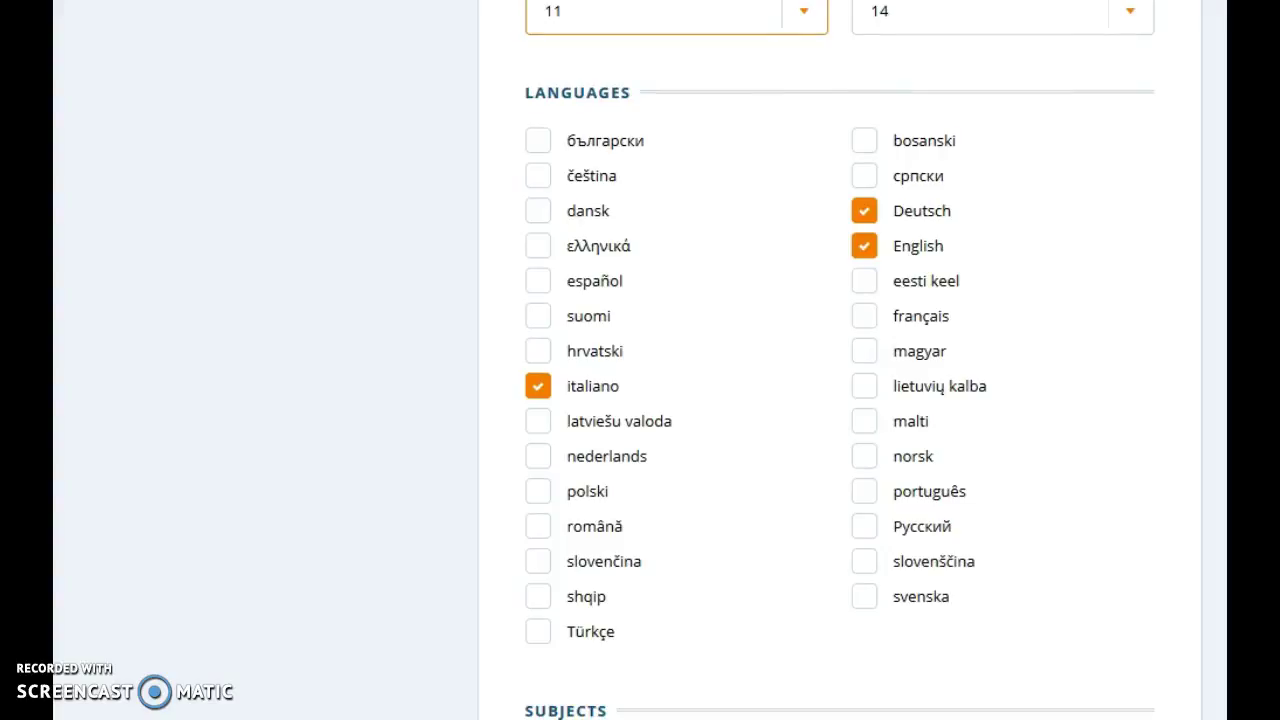
scroll(840, 400, "down", 4)
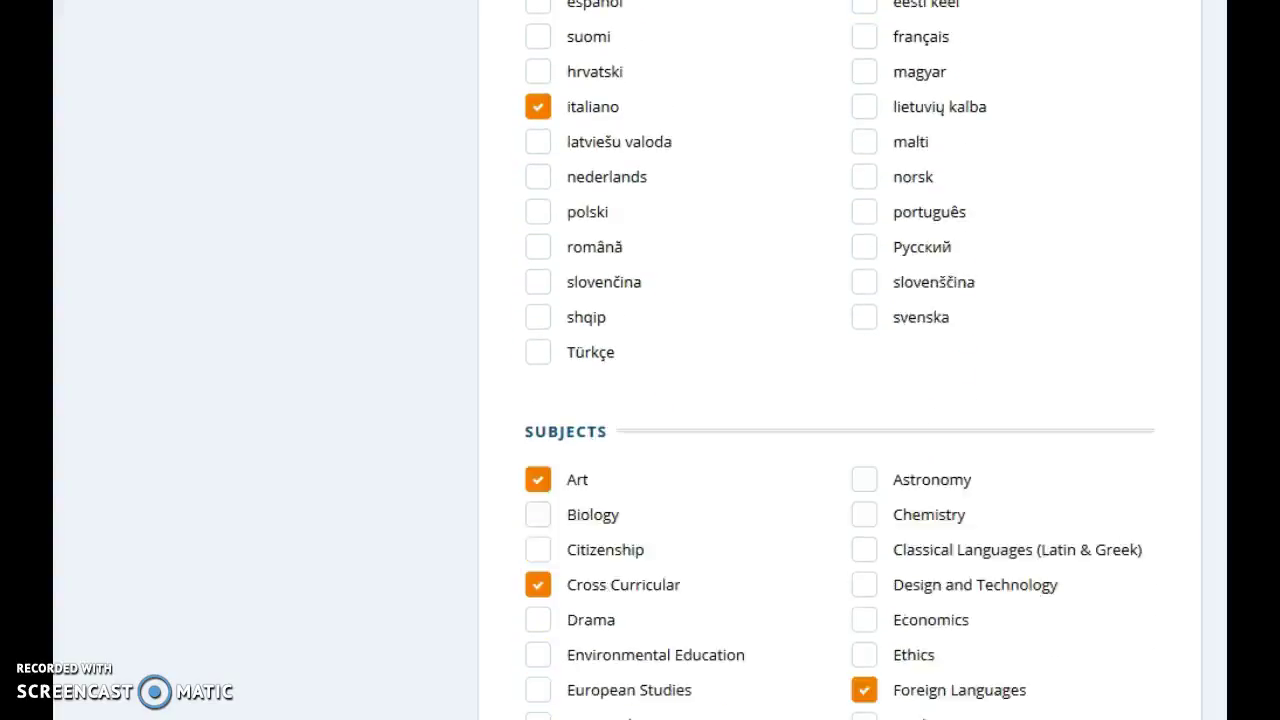
scroll(840, 400, "down", 2)
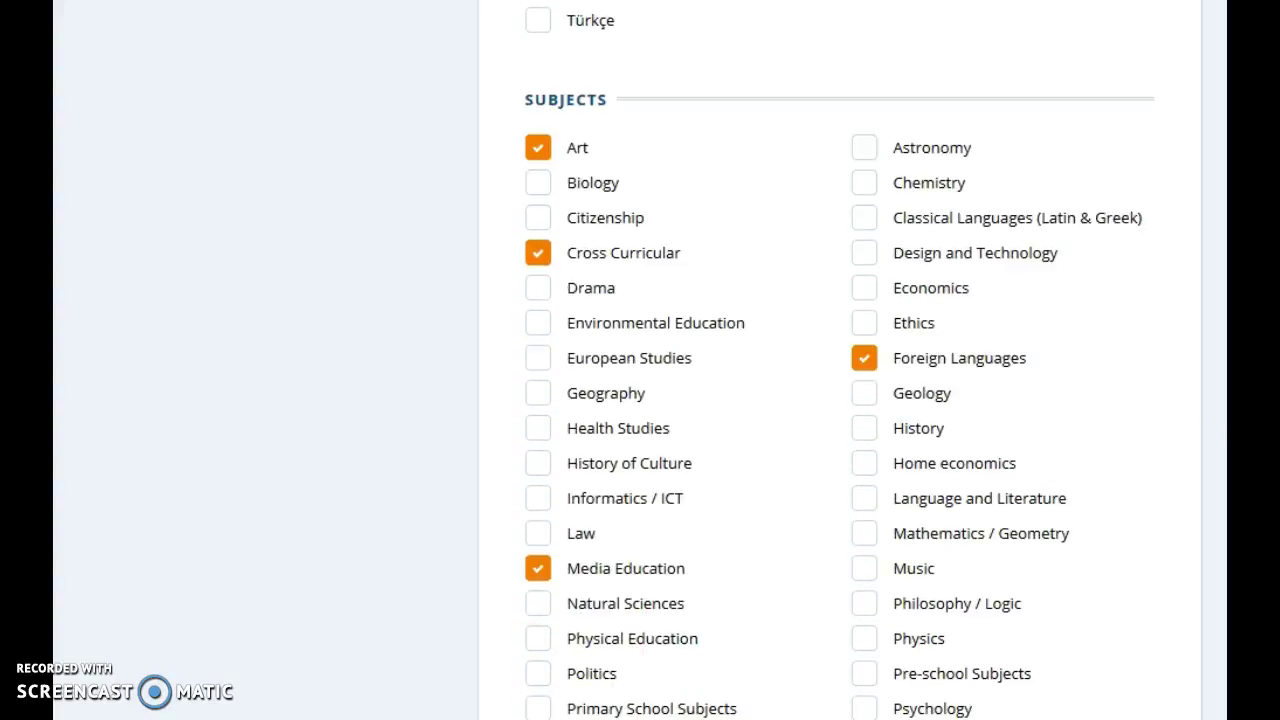
scroll(840, 400, "down", 4)
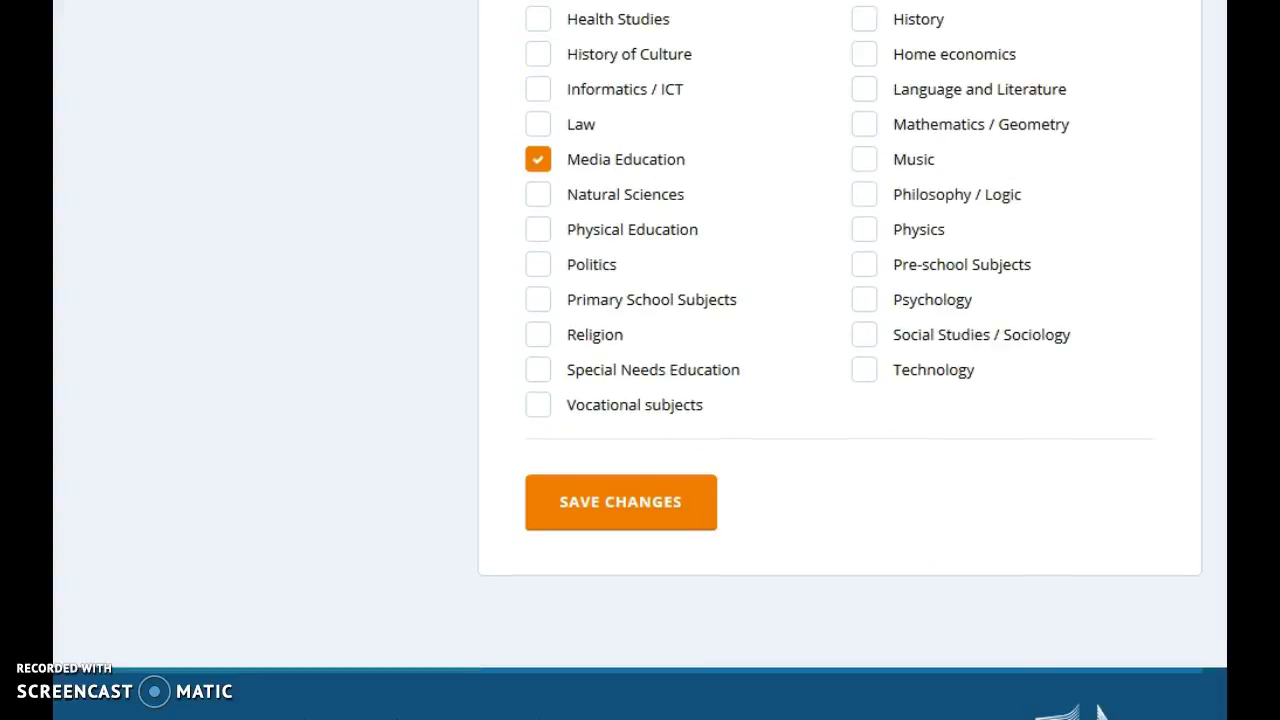
scroll(840, 400, "up", 13)
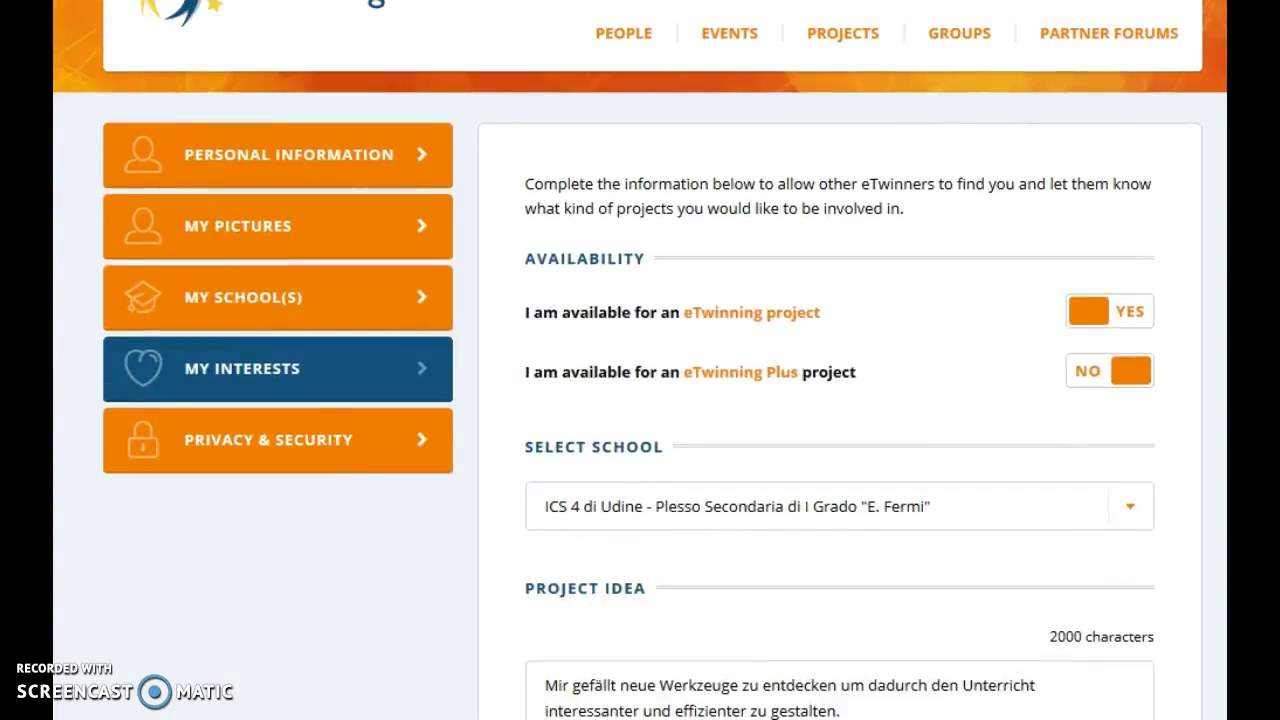
Save Privacy & Security with profile viewing and timeline comments on YES, then view Delete Account
left_click(228, 445)
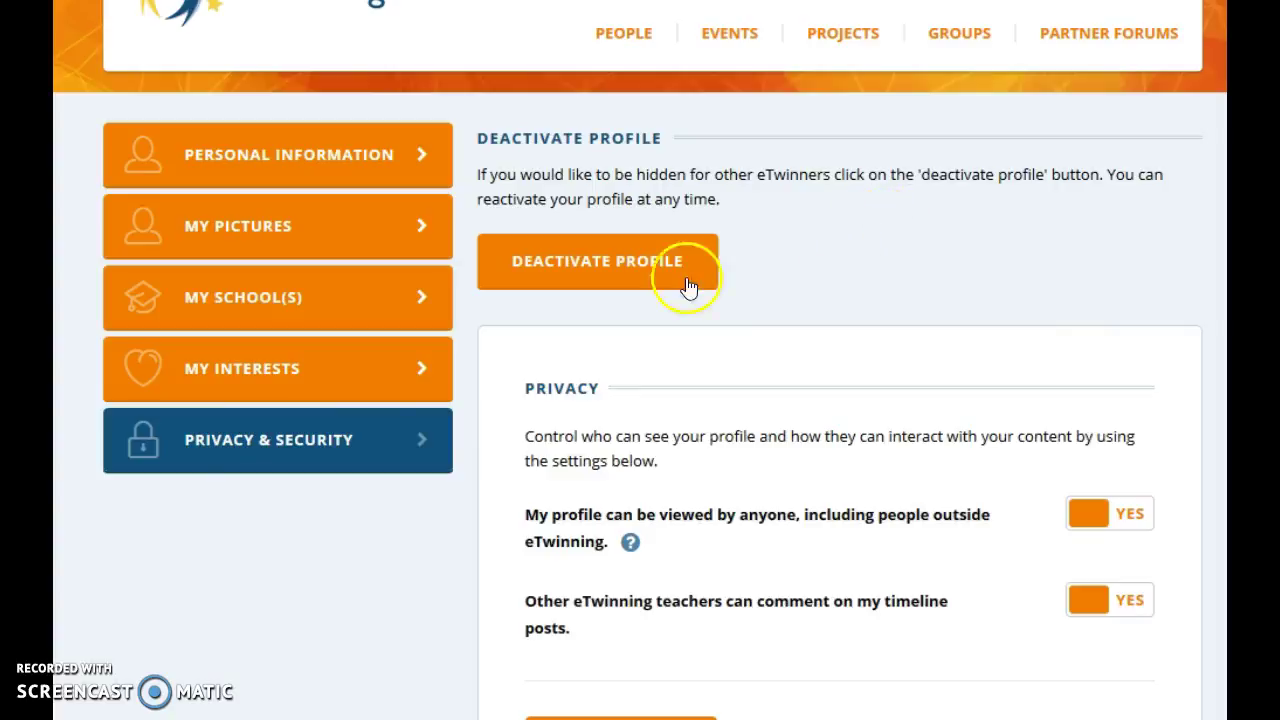
left_click(576, 266)
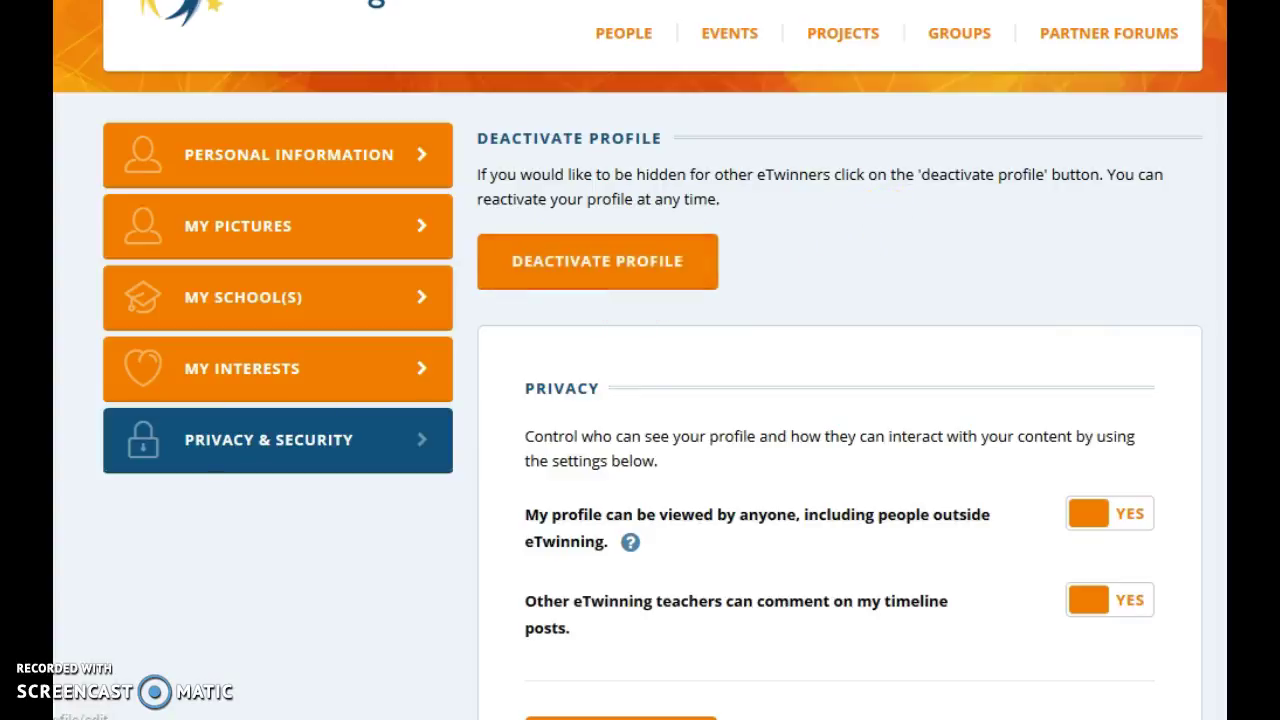
scroll(640, 360, "down", 3)
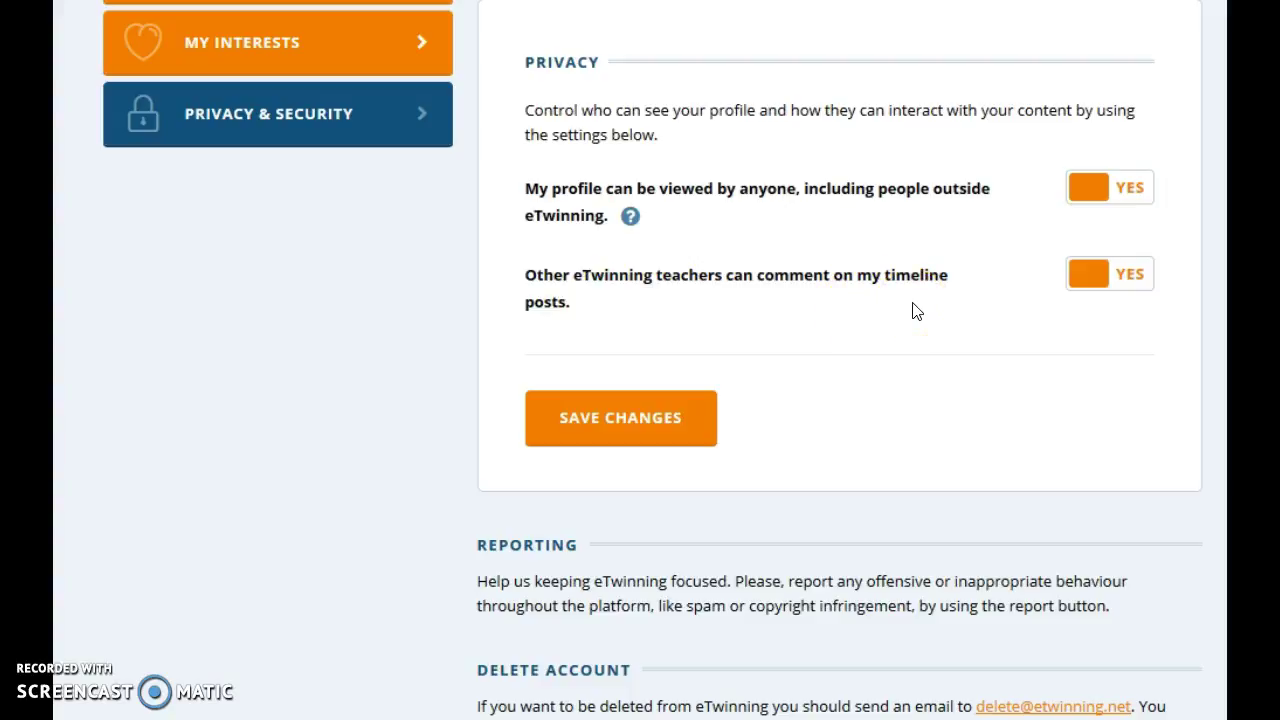
left_click(590, 417)
scroll(640, 360, "down", 3)
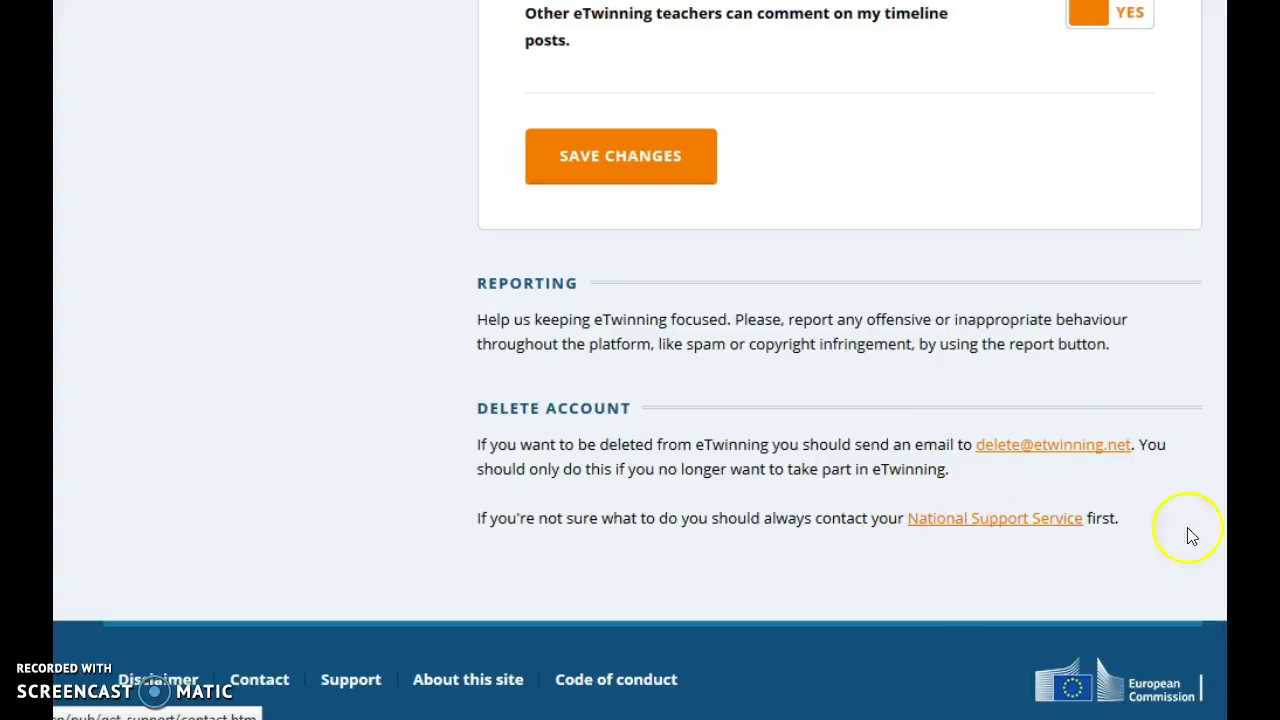
Go back to the eTwinning Live home page showing the fried-egg profile picture
scroll(640, 360, "up", 7)
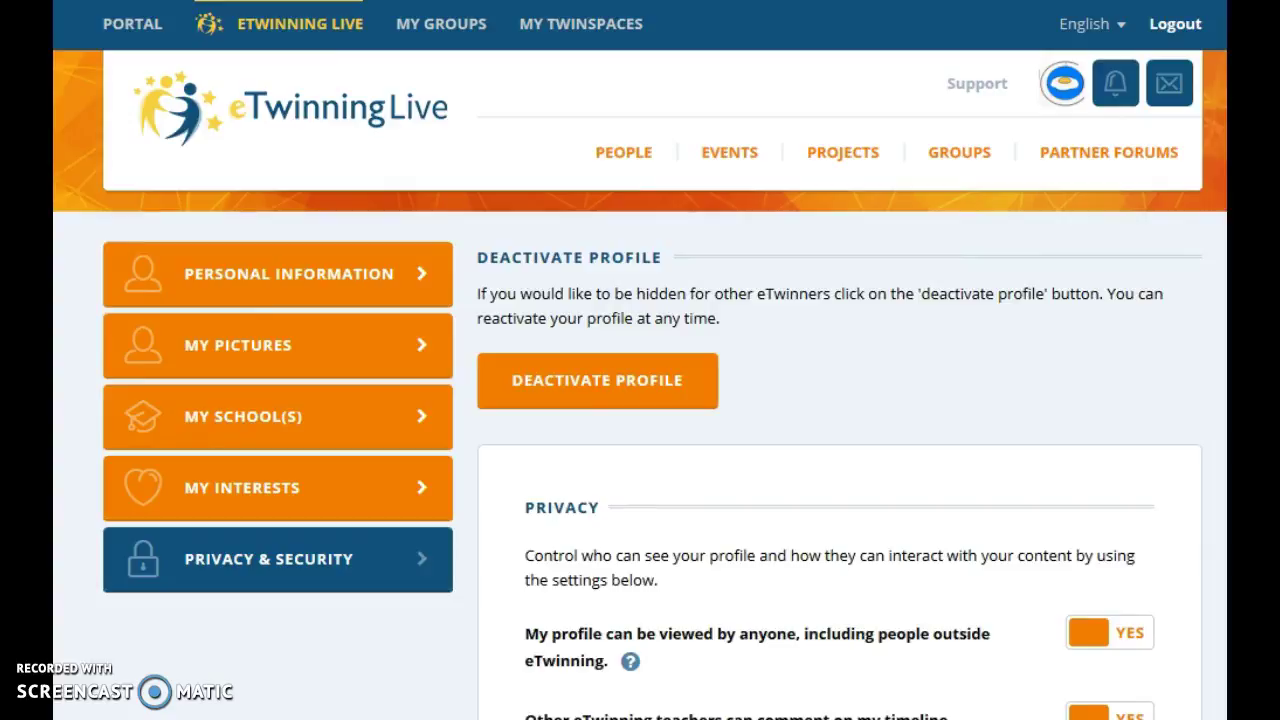
left_click(281, 24)
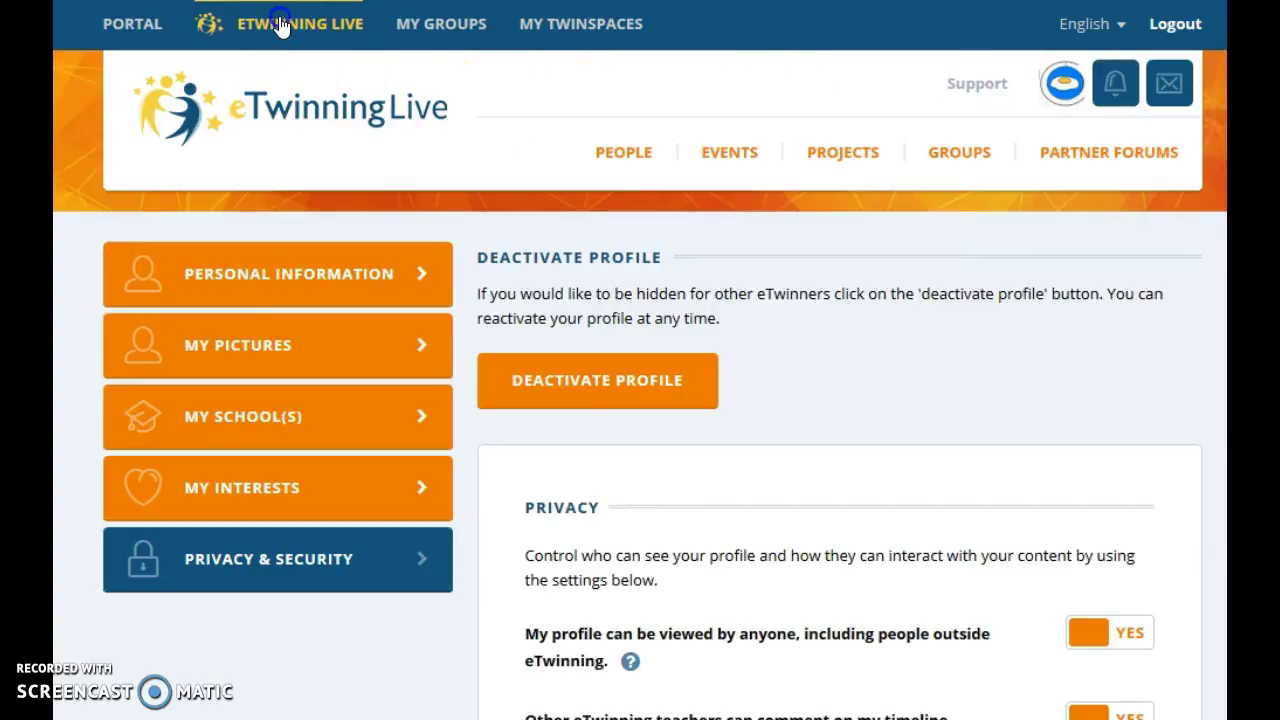